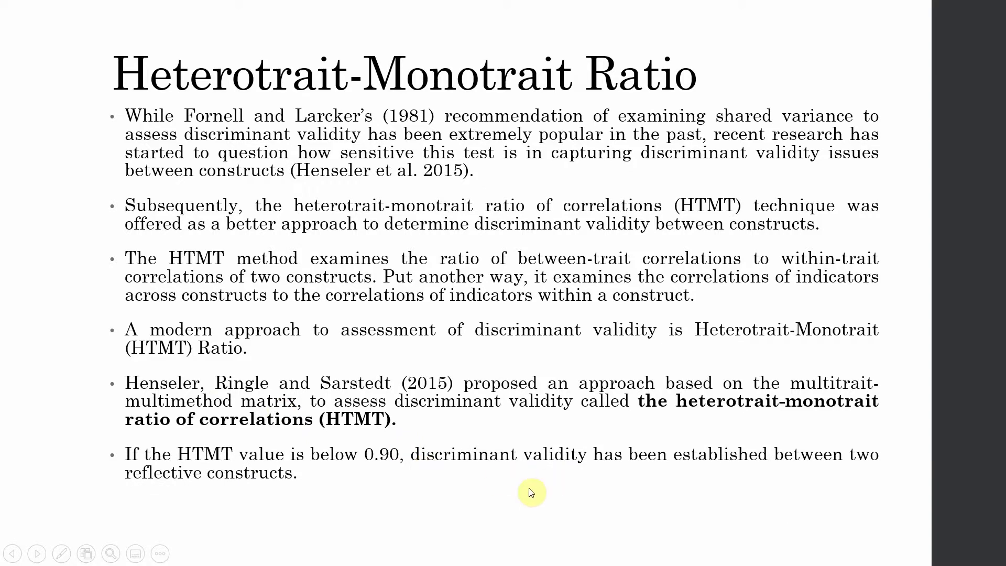
Step: End the slide show and return to Normal view on the Heterotrait-Monotrait Ratio slide
click(499, 488)
click(498, 486)
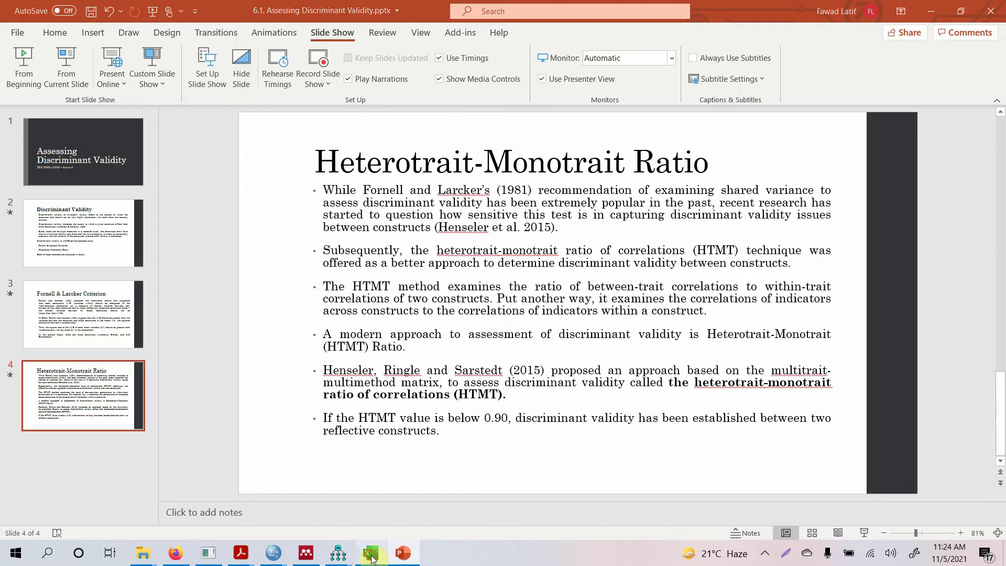
Step: In Excel, highlight monotrait blocks B3:E6, F7:K12, L13:P17 and heterotrait blocks B7:E17, F13:K17
click(371, 554)
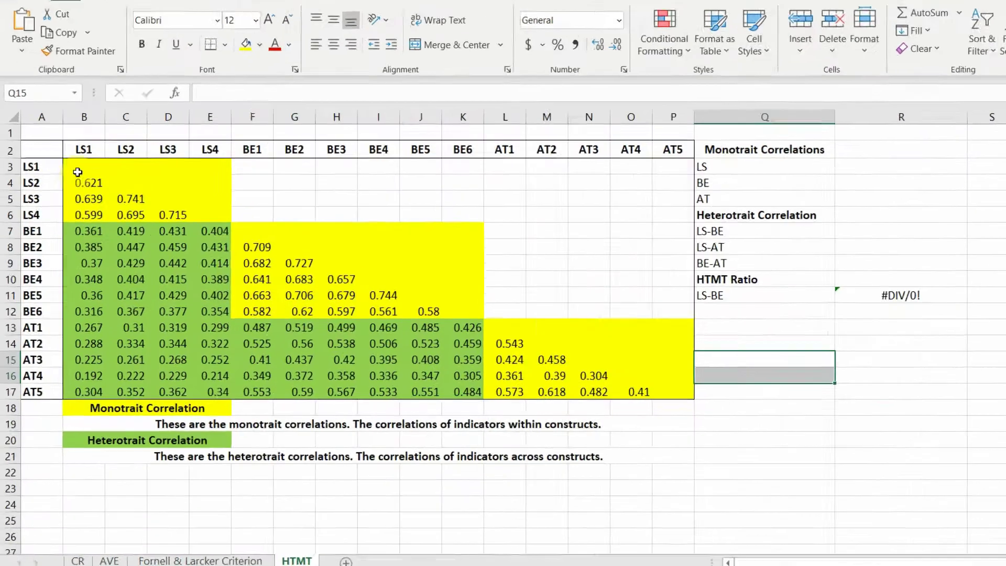
drag(71, 182, 182, 222)
click(367, 216)
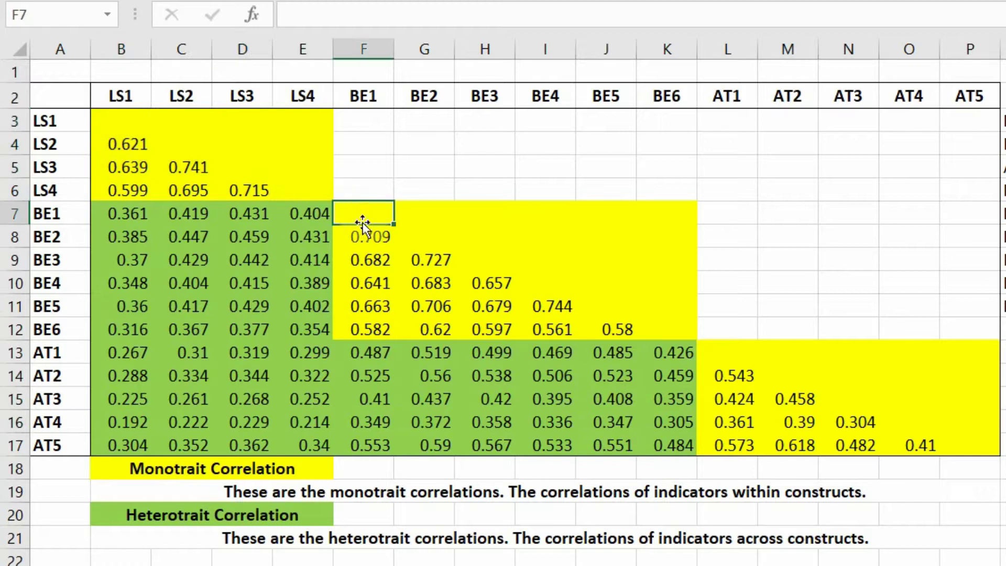
click(360, 251)
drag(361, 214, 676, 325)
drag(741, 348, 968, 442)
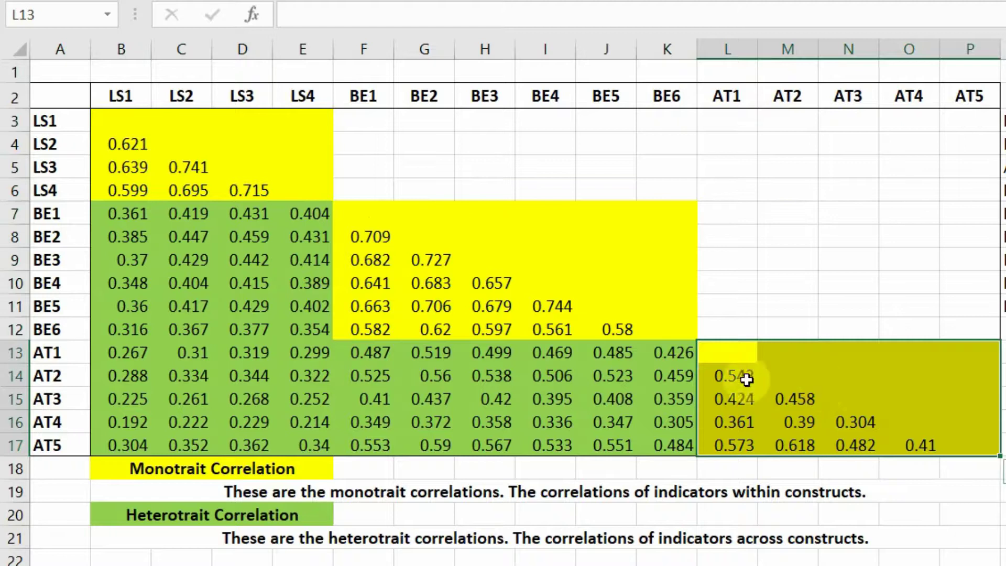
drag(112, 215, 328, 443)
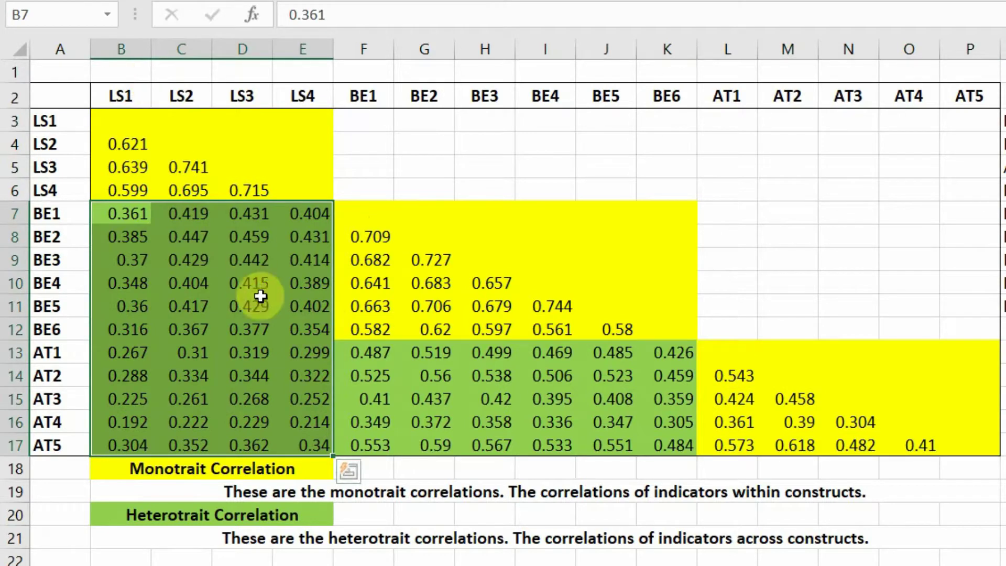
drag(354, 344, 676, 443)
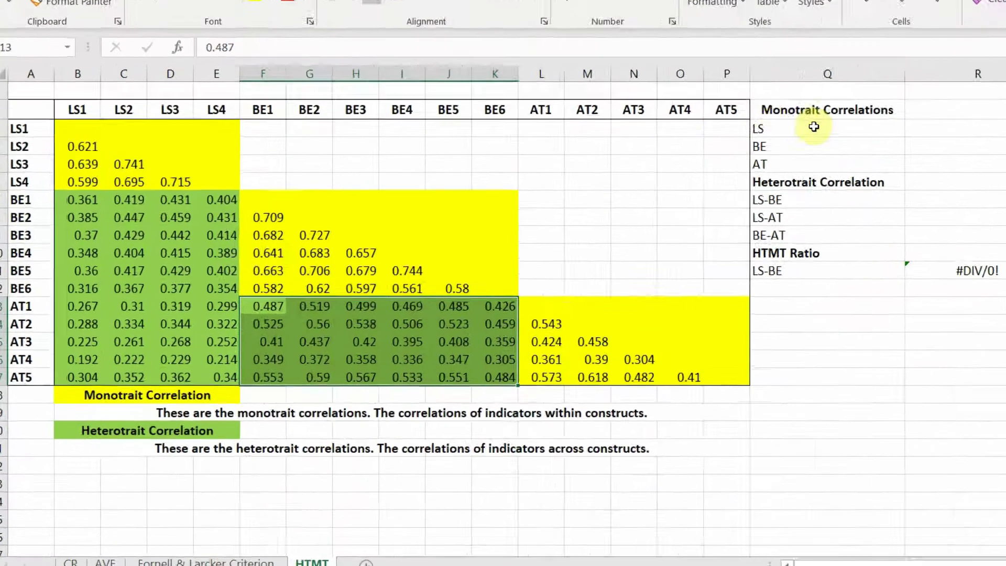
Step: Point out the LS, BE, AT and LS-BE, LS-AT, BE-AT labels, ending on cell R3
click(636, 182)
click(635, 195)
click(899, 144)
click(902, 182)
click(906, 202)
click(910, 220)
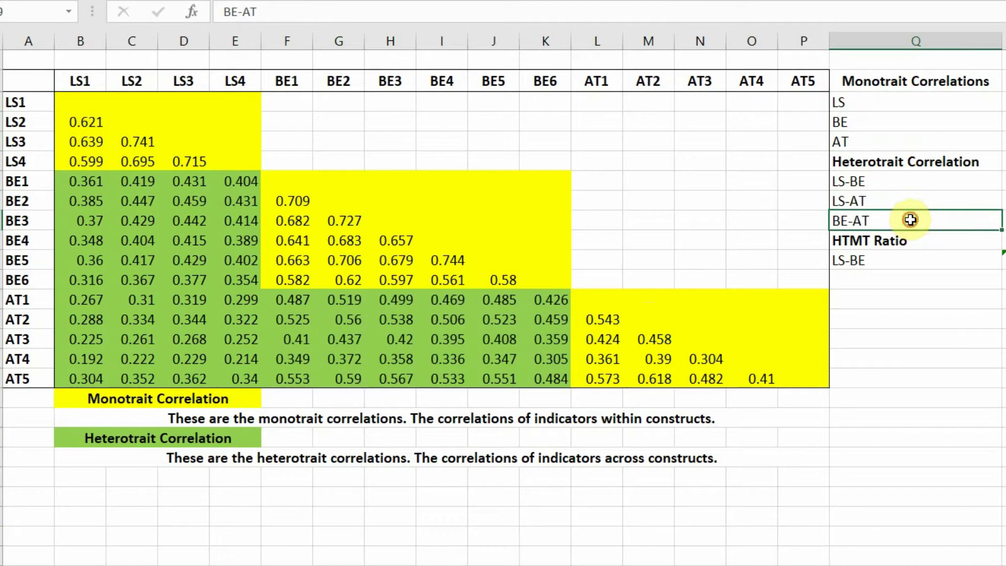
click(1004, 102)
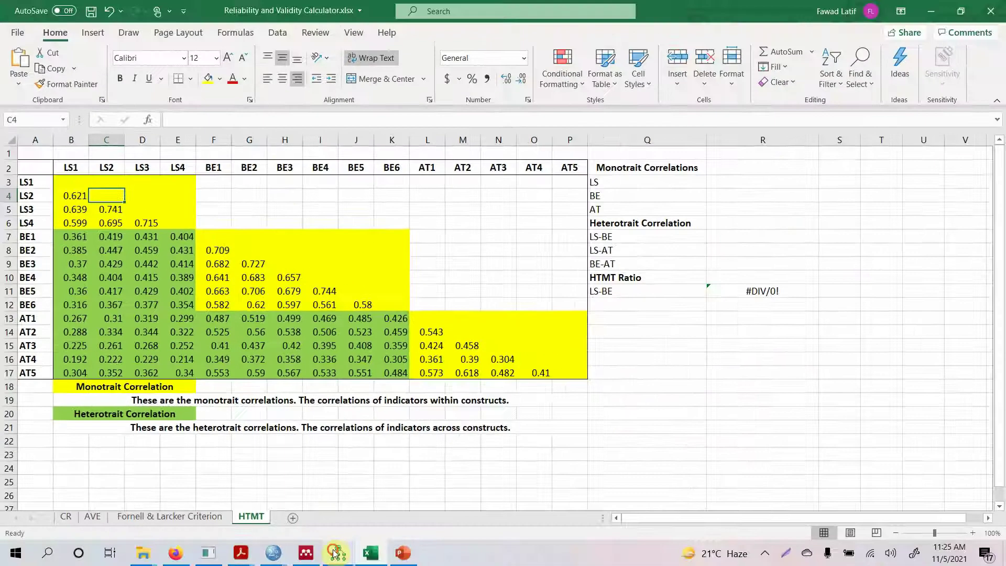
Step: In Amos Output, expand Estimates and then Matrices
click(335, 552)
click(369, 494)
click(16, 110)
click(25, 184)
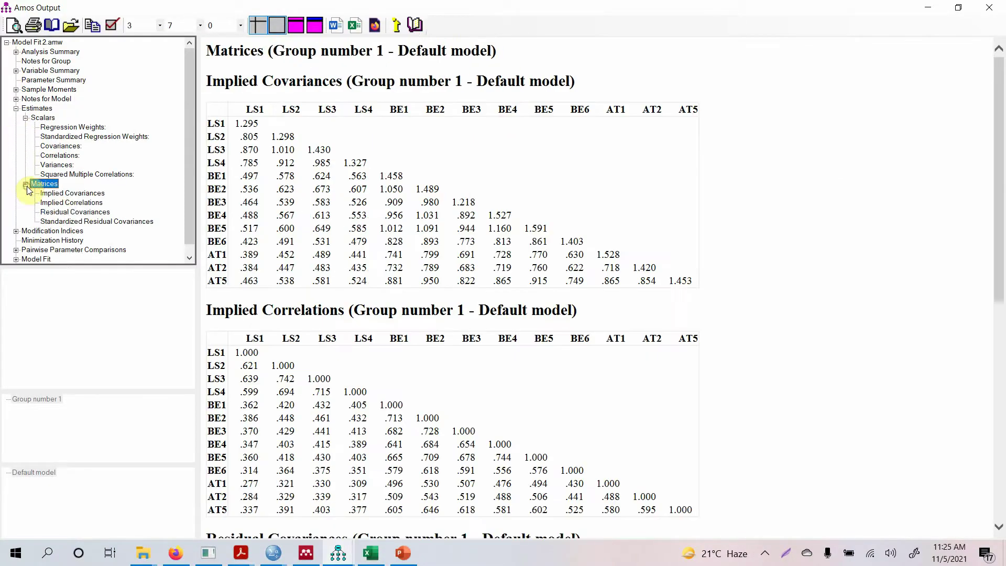
Step: Show Amos's Implied Correlations table, dismiss its help popup, and return to the Excel HTMT sheet
click(93, 203)
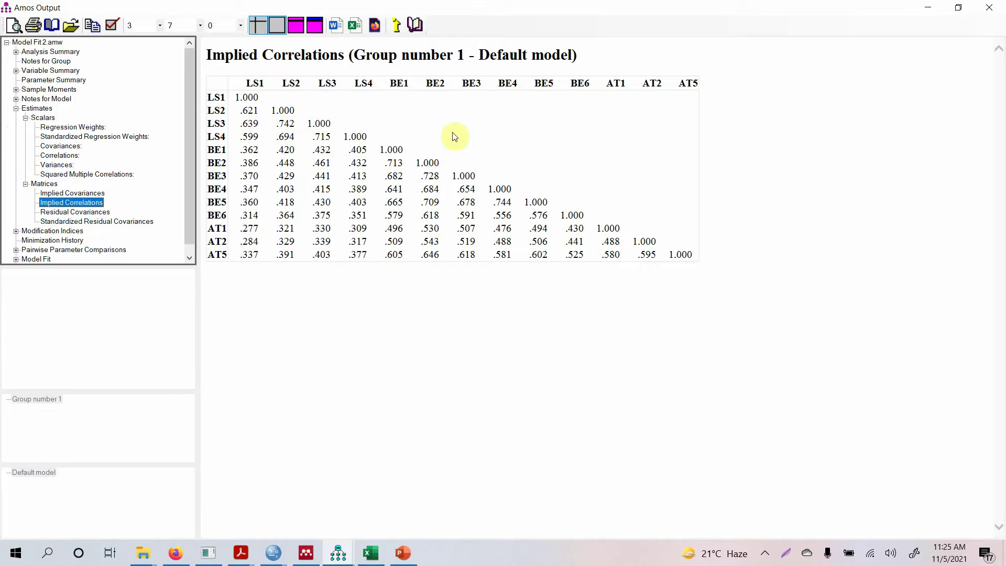
click(294, 59)
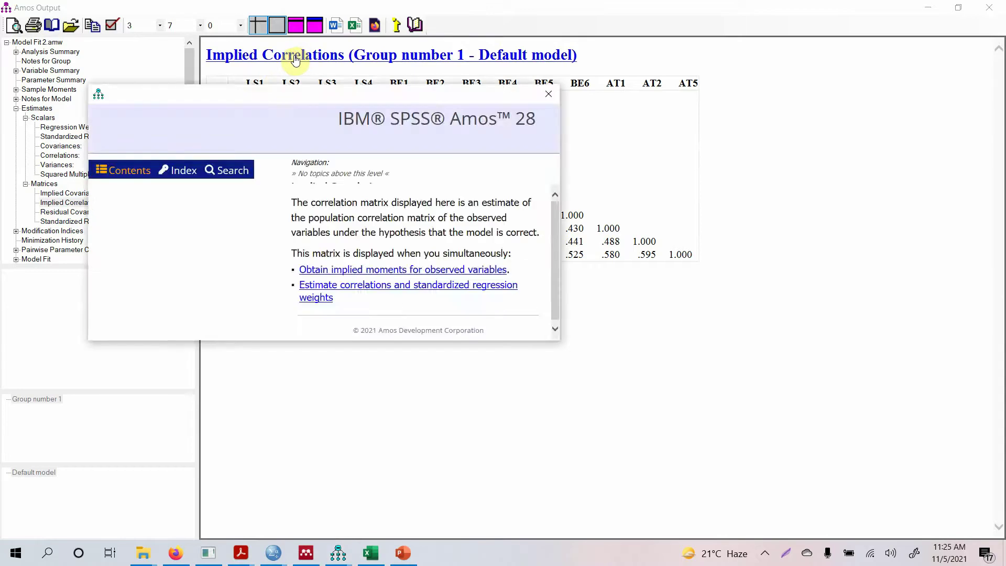
right_click(296, 60)
click(314, 78)
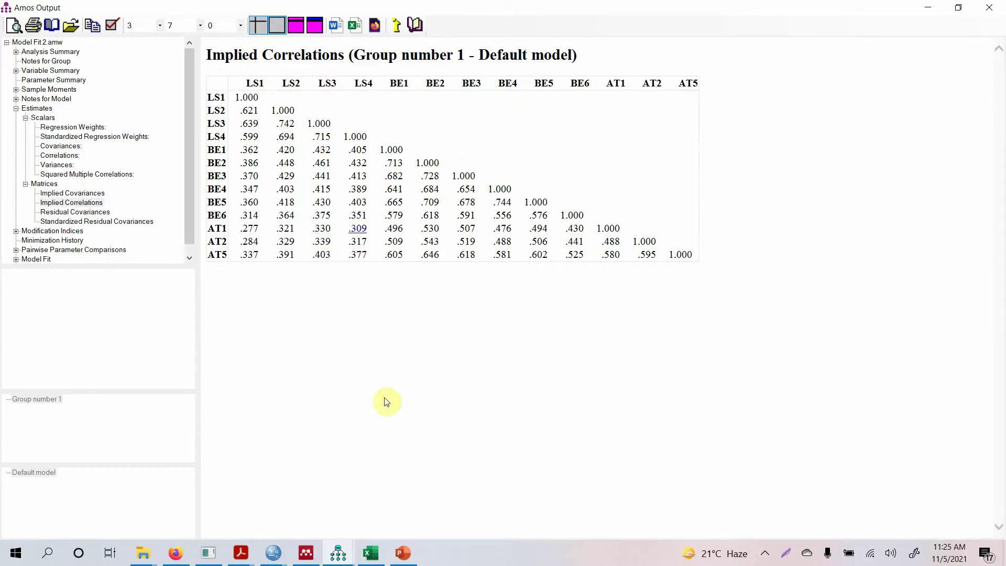
click(371, 553)
click(75, 200)
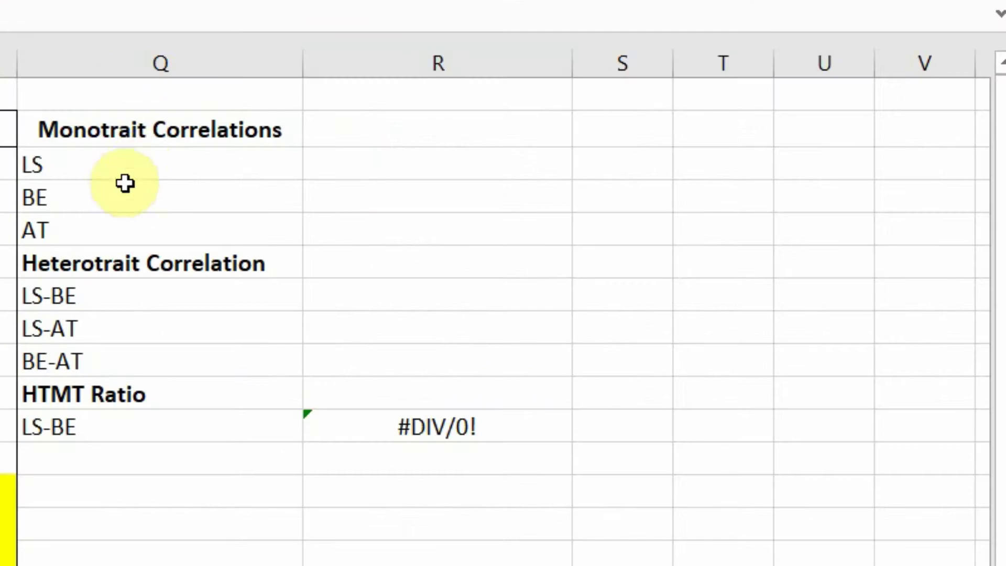
Step: Point out the LS, BE and AT construct labels on the HTMT sheet
click(393, 166)
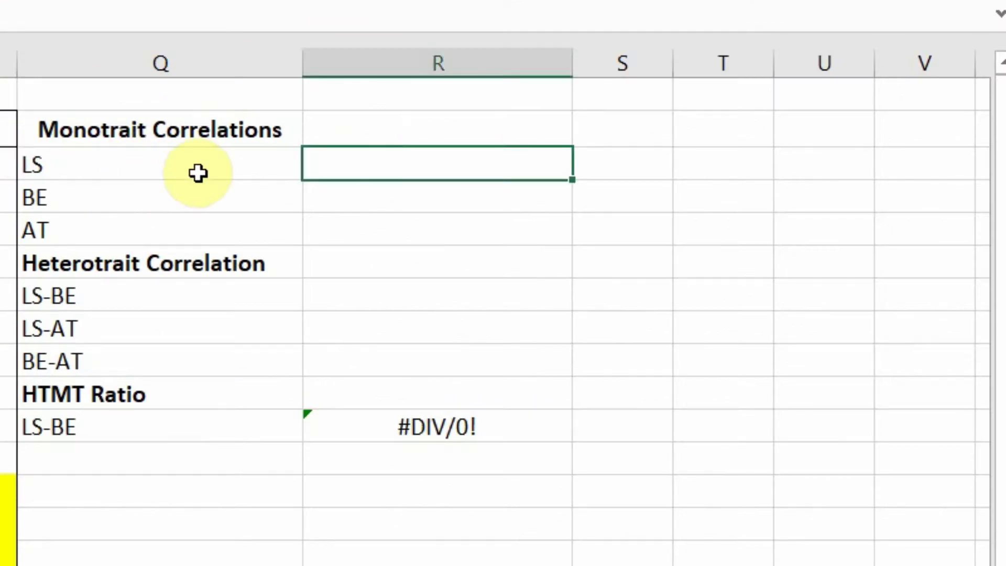
click(77, 171)
click(85, 199)
click(89, 237)
click(90, 166)
click(95, 192)
click(96, 233)
click(101, 172)
click(103, 193)
click(109, 232)
Step: Enter =AVERAGE(B3:E6) in R3 for the LS monotrait average of 0.6683
click(365, 163)
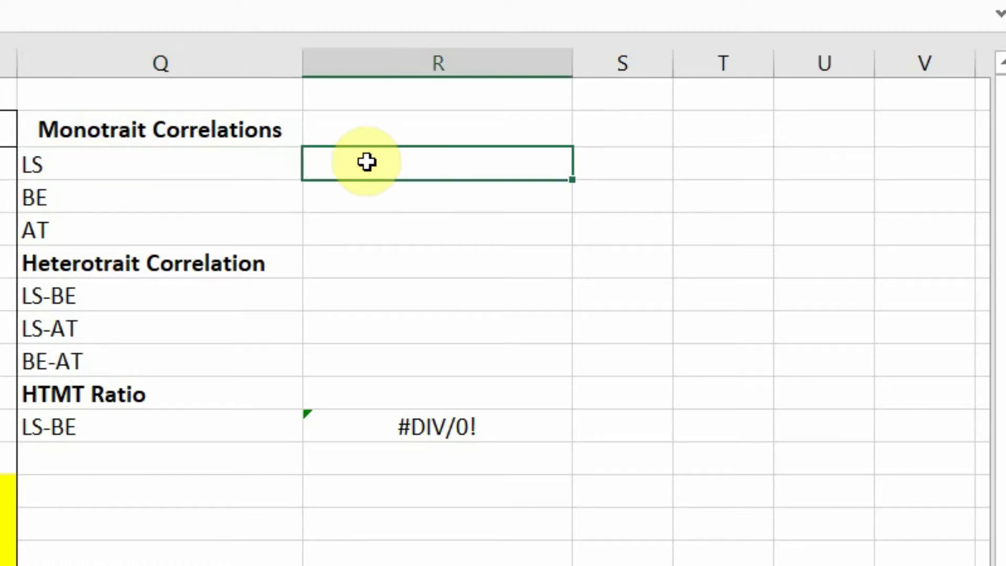
text(=Average)
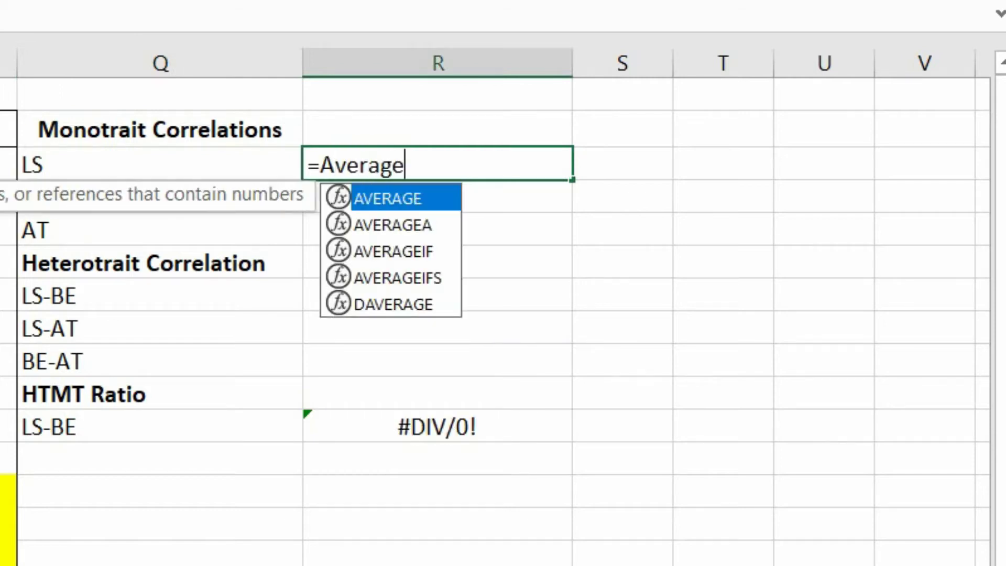
text(()
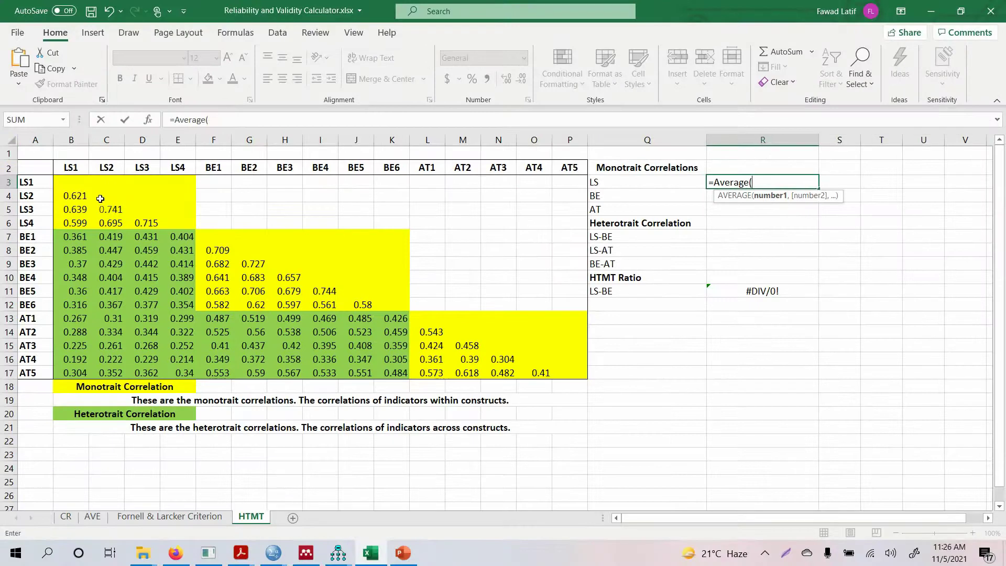
drag(69, 182, 177, 225)
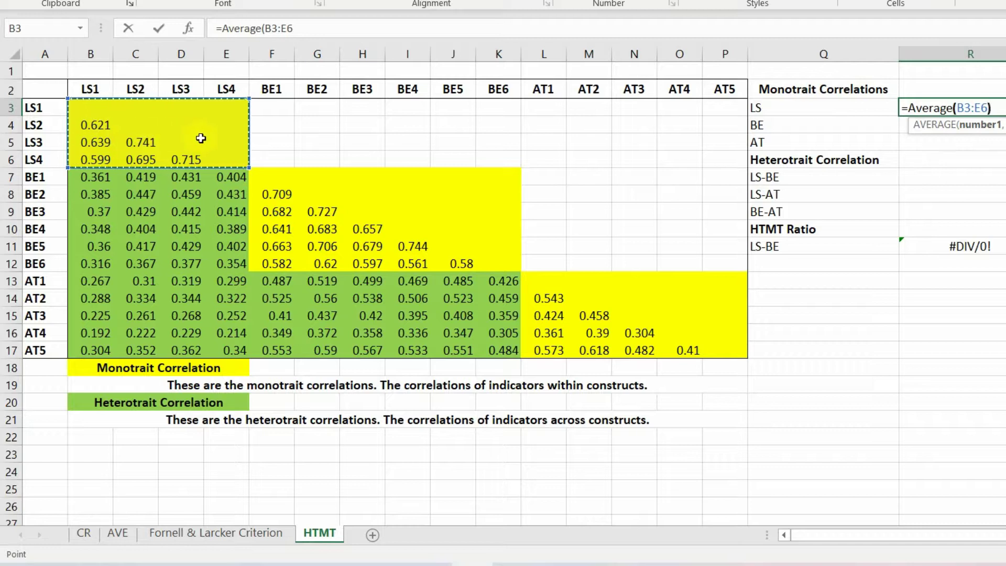
key(Return)
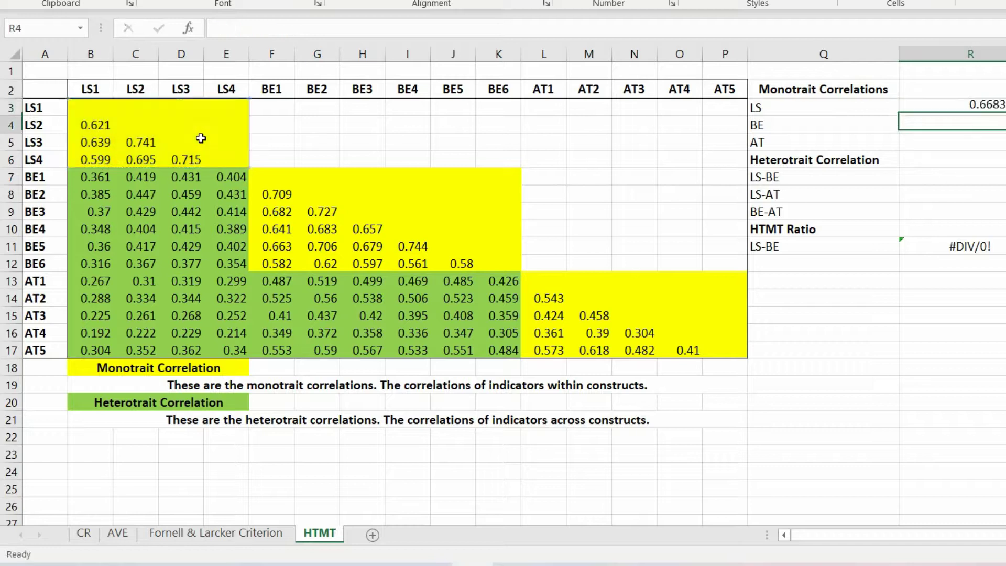
click(999, 105)
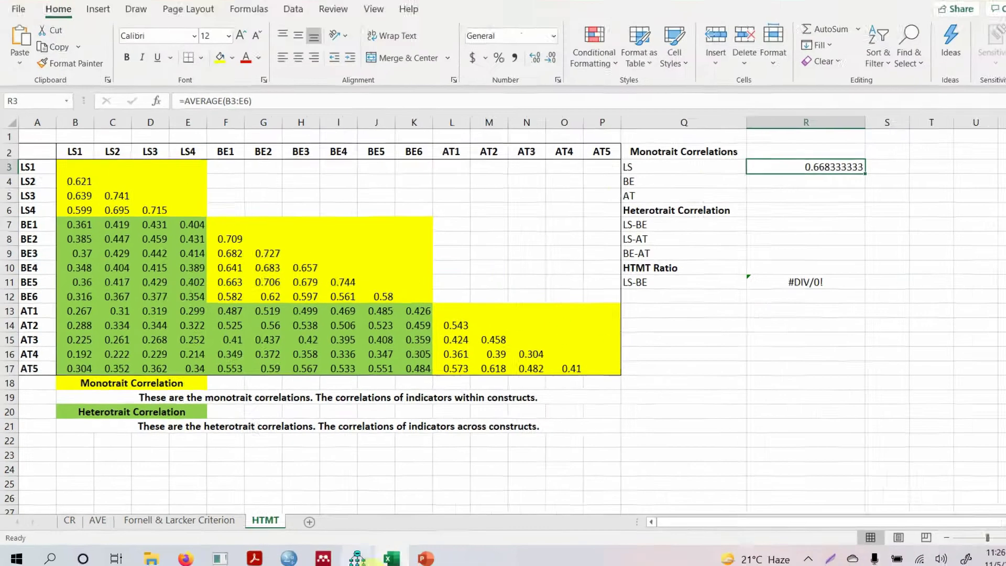
mouse_move(338, 550)
click(272, 471)
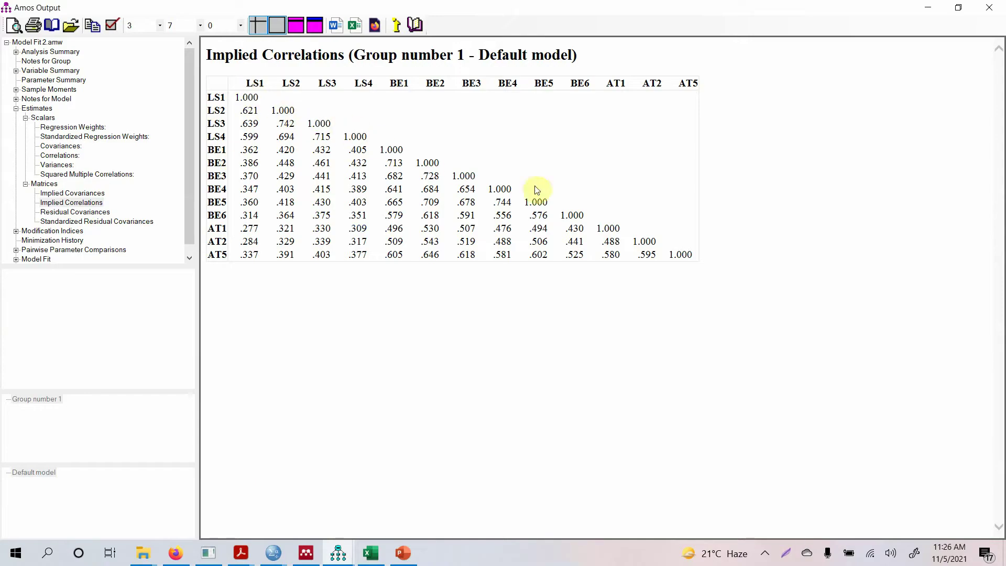
Step: Enter =AVERAGE(F8:J12) in R4 for the BE monotrait average of 0.6554
click(371, 552)
click(713, 198)
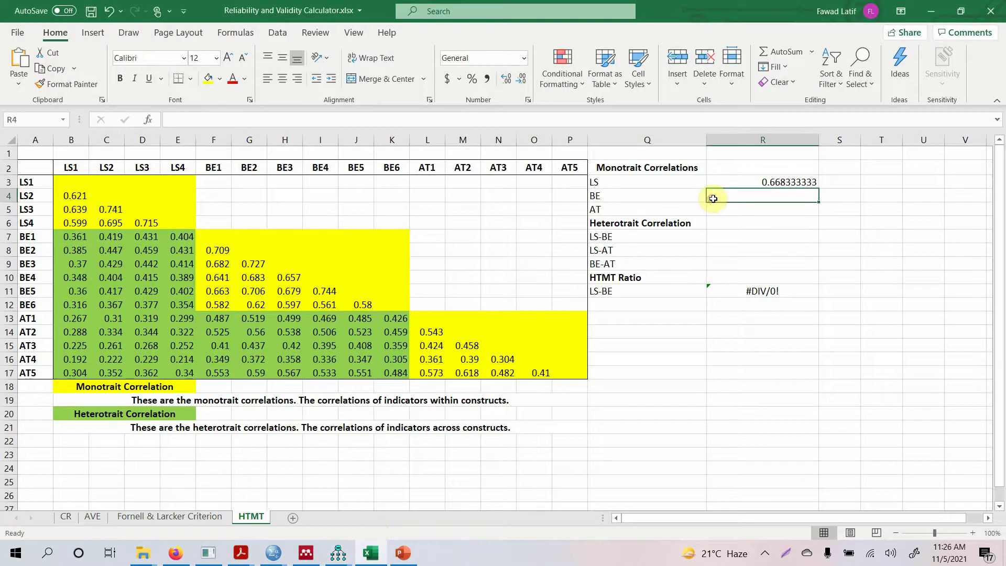
text(=Average()
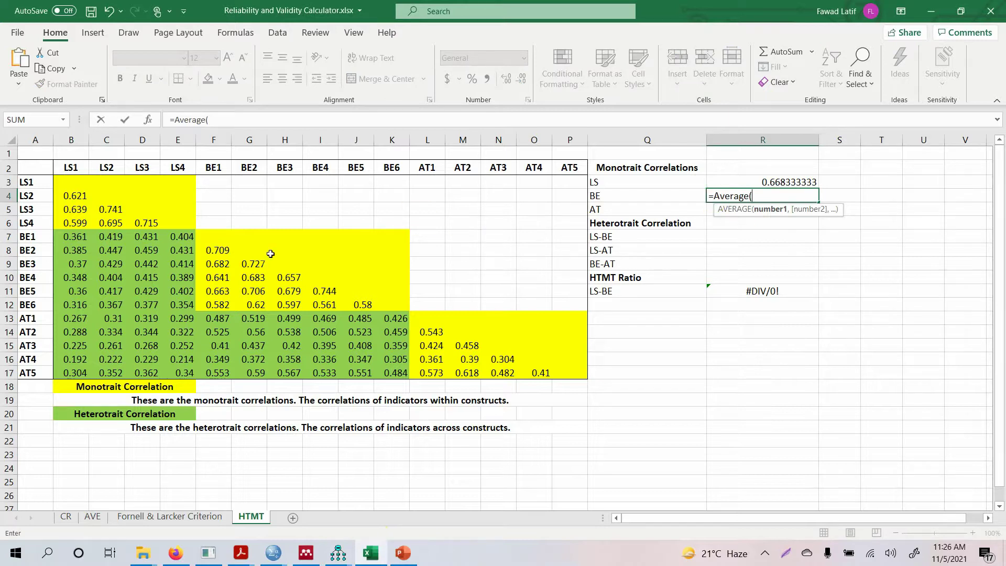
drag(213, 252, 364, 305)
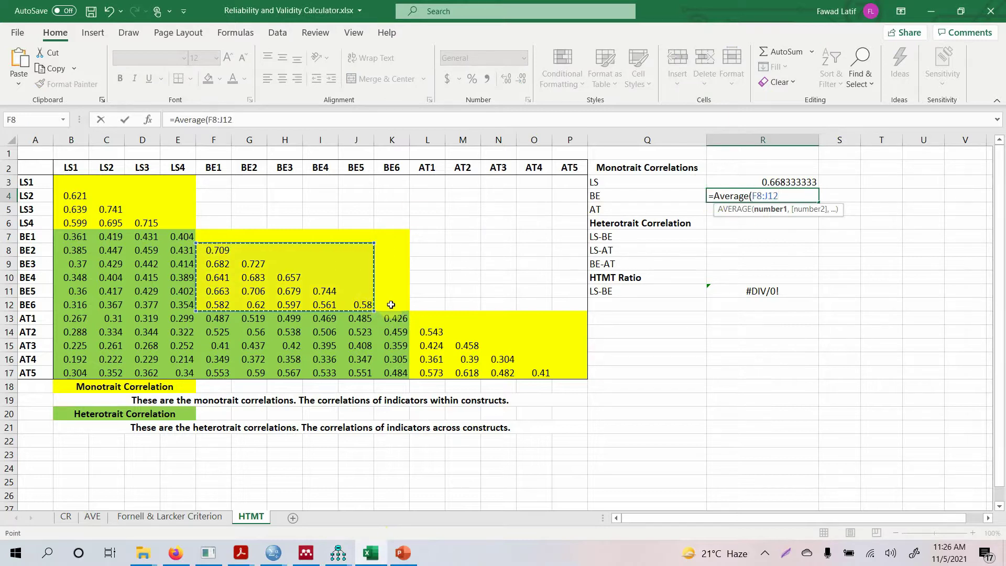
key(Return)
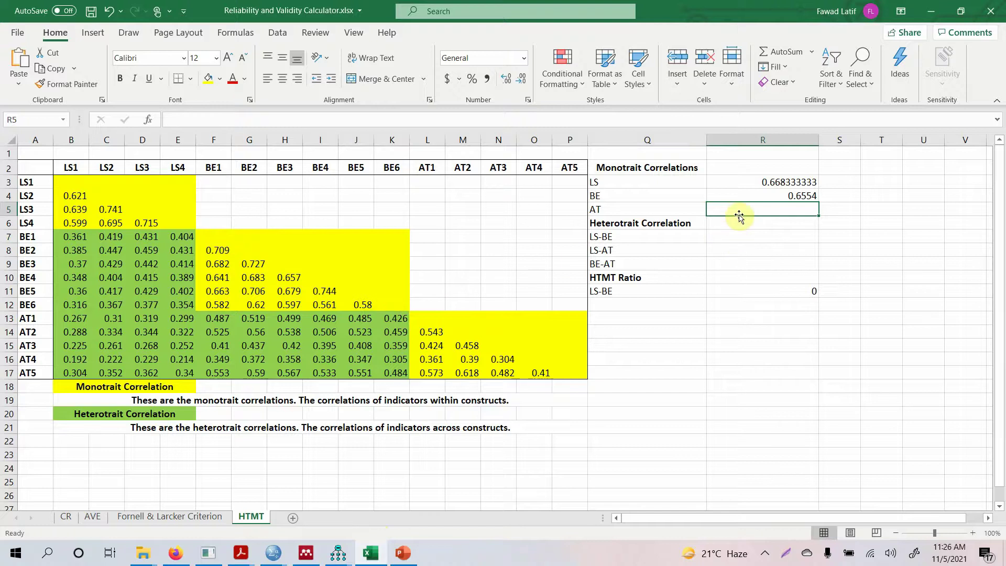
Step: Enter =AVERAGE(L14:O17) in R5 for the AT monotrait average of 0.4563
text(=Averagew)
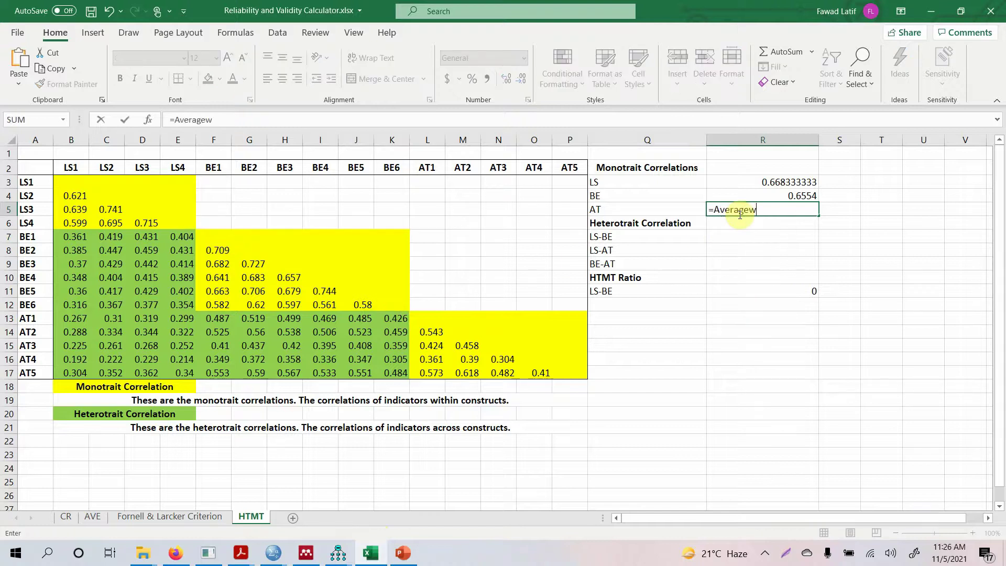
key(BackSpace)
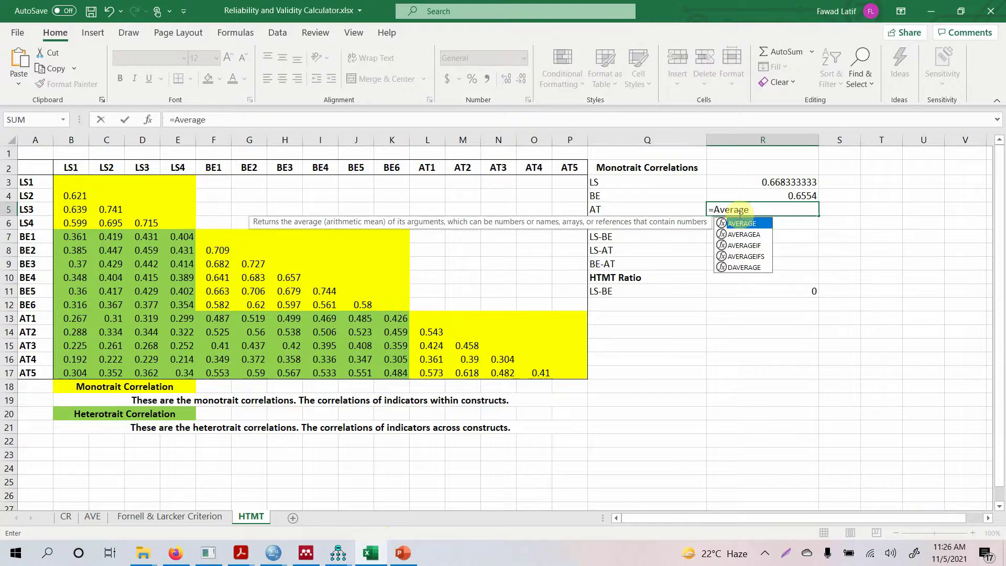
text(()
drag(443, 331, 527, 369)
key(Return)
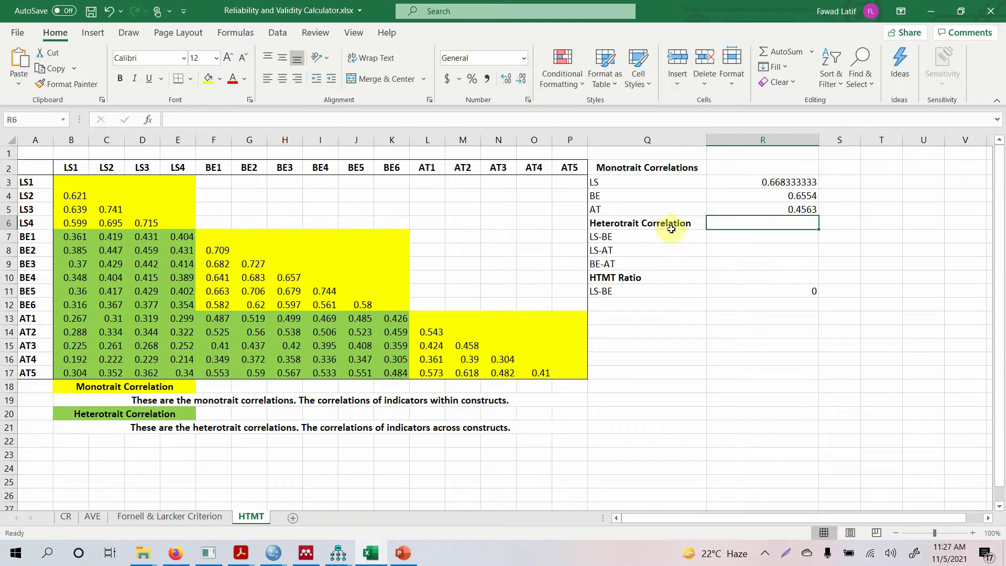
Step: Enter =AVERAGE(B7:E12) in R7 for the LS-BE heterotrait average of 0.39875
click(721, 240)
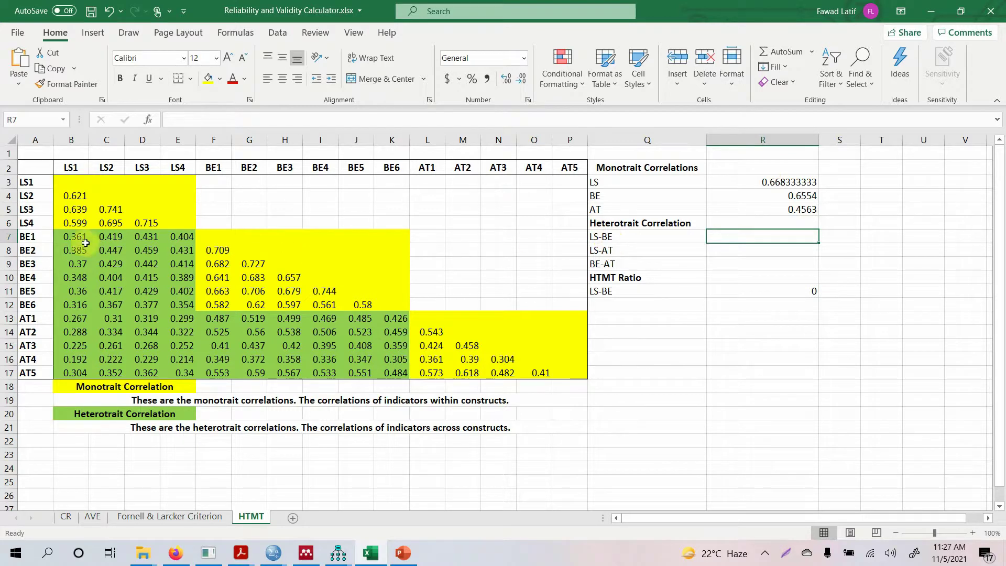
drag(70, 237, 171, 307)
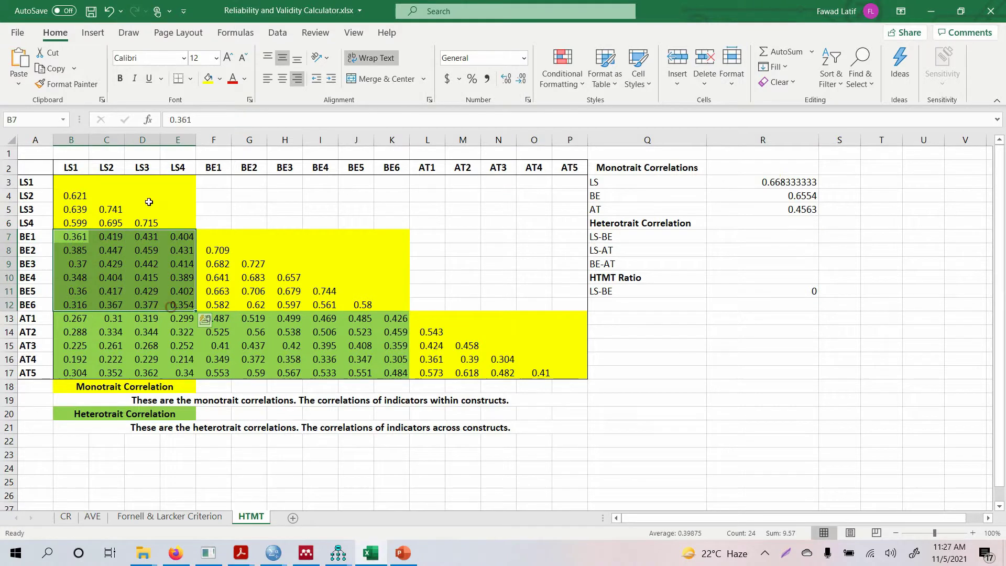
click(752, 239)
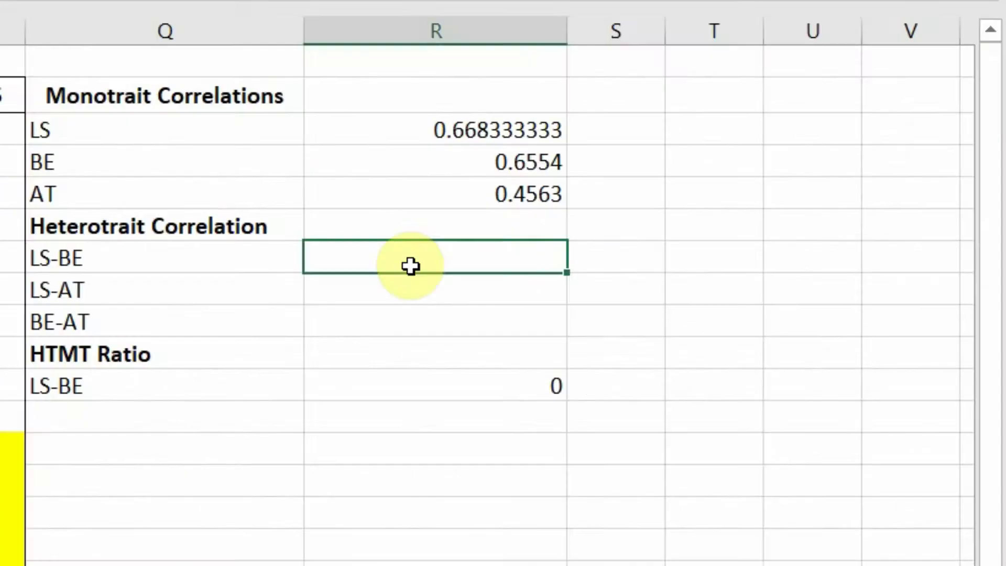
text(=Average)
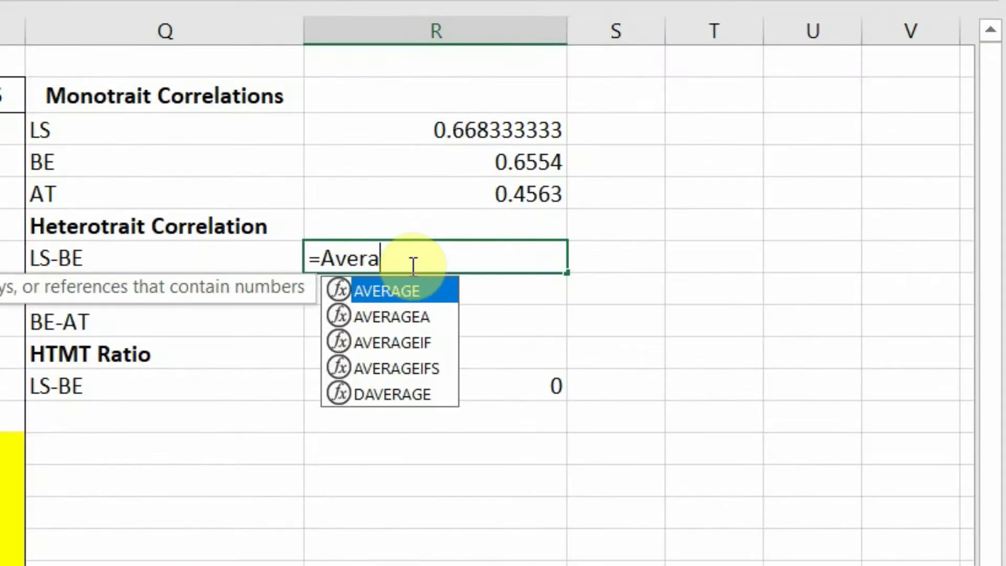
text(()
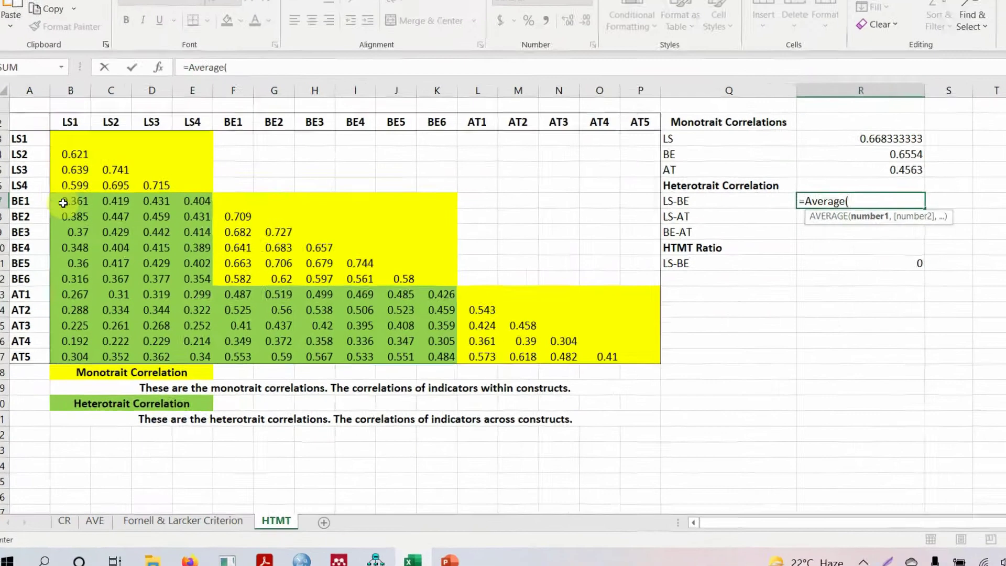
drag(71, 236, 139, 278)
drag(154, 227, 210, 260)
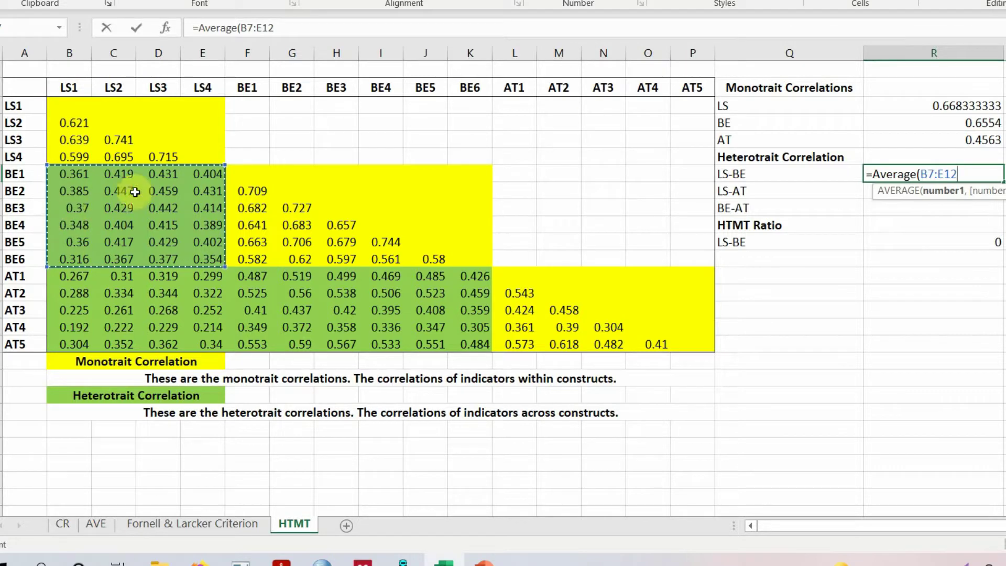
key(Return)
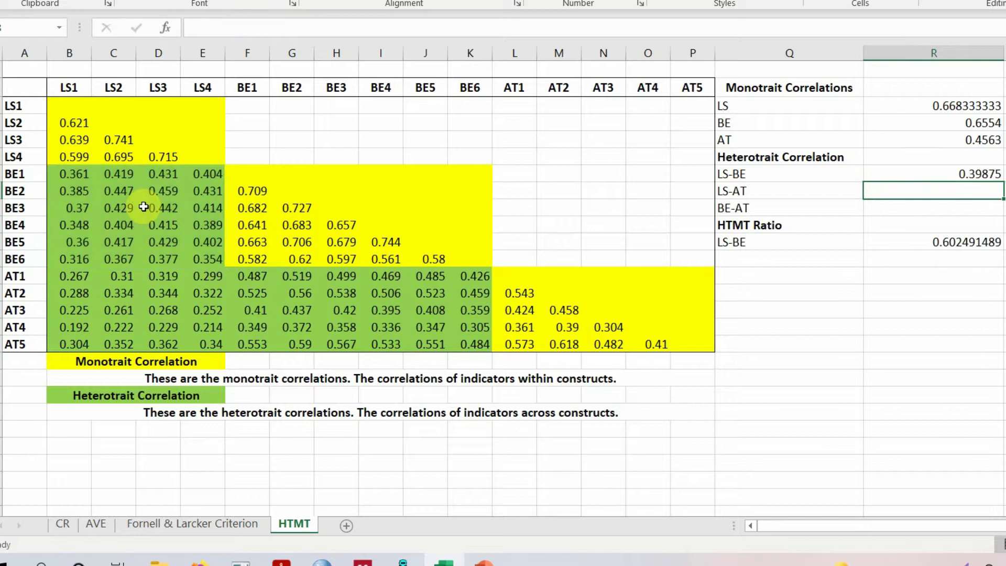
Step: Enter =AVERAGE(B13:E17) in R8 for the LS-AT heterotrait average of 0.2852
text(=Avrage)
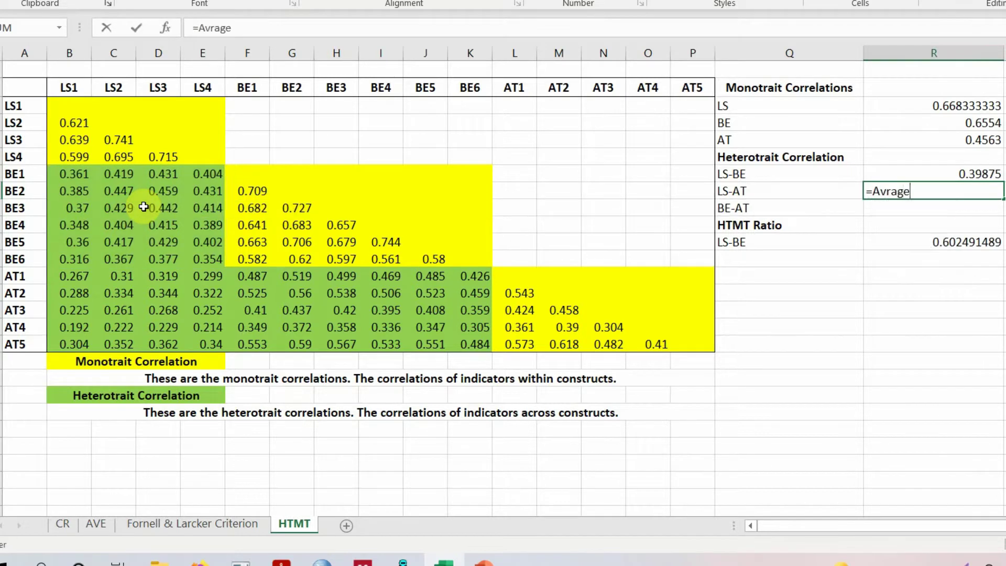
key(BackSpace)
key(BackSpace)
key(BackSpace)
key(BackSpace)
text(erage()
drag(63, 276, 217, 344)
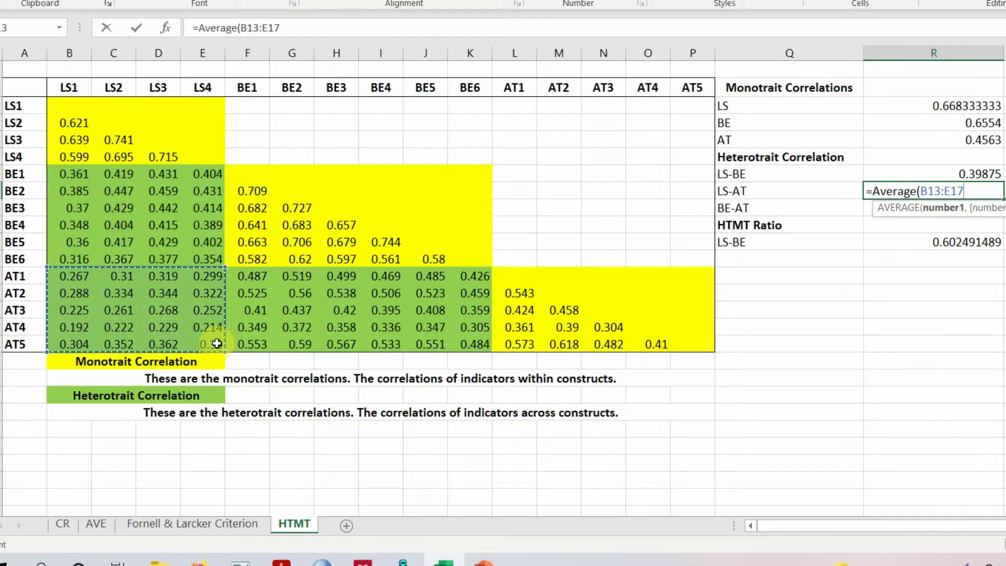
key(Return)
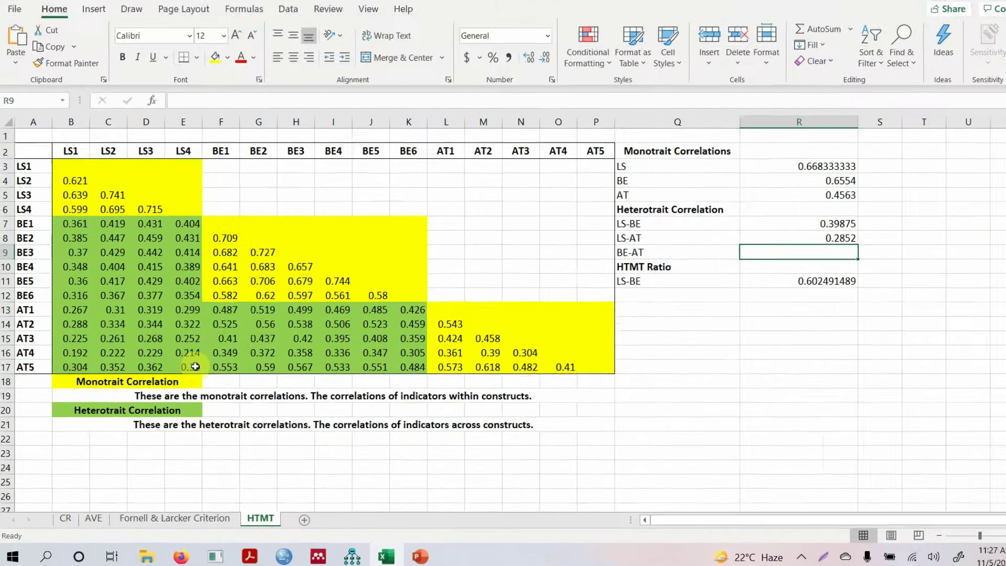
text(=)
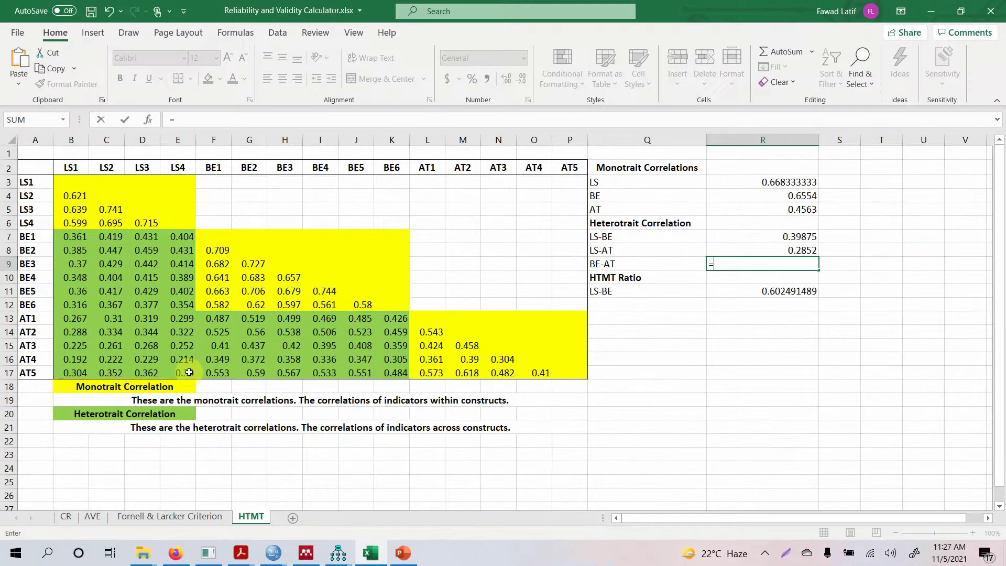
text(Average()
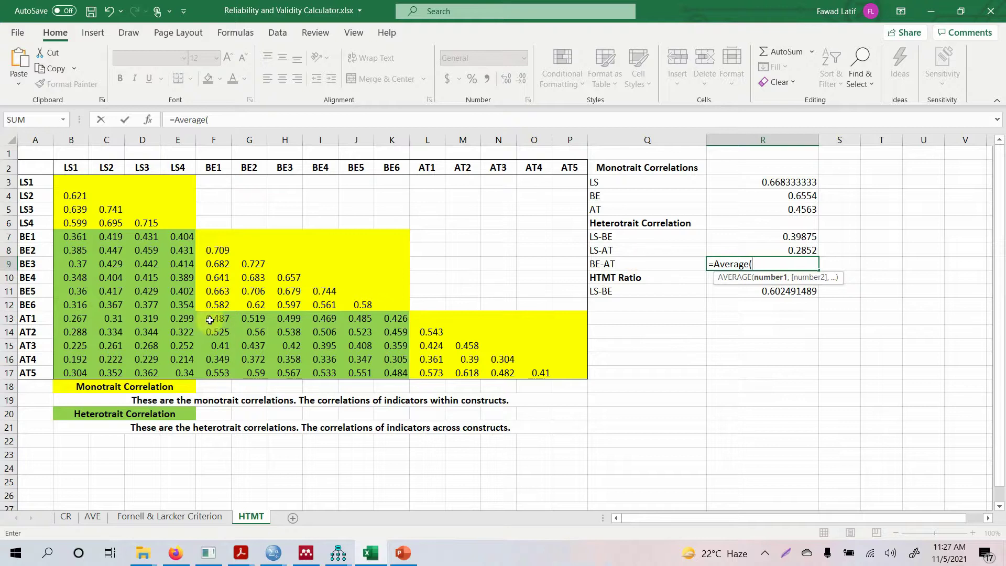
Step: Complete the R9 average over F13:K17, giving the BE-AT heterotrait correlation 0.459
drag(217, 319, 397, 377)
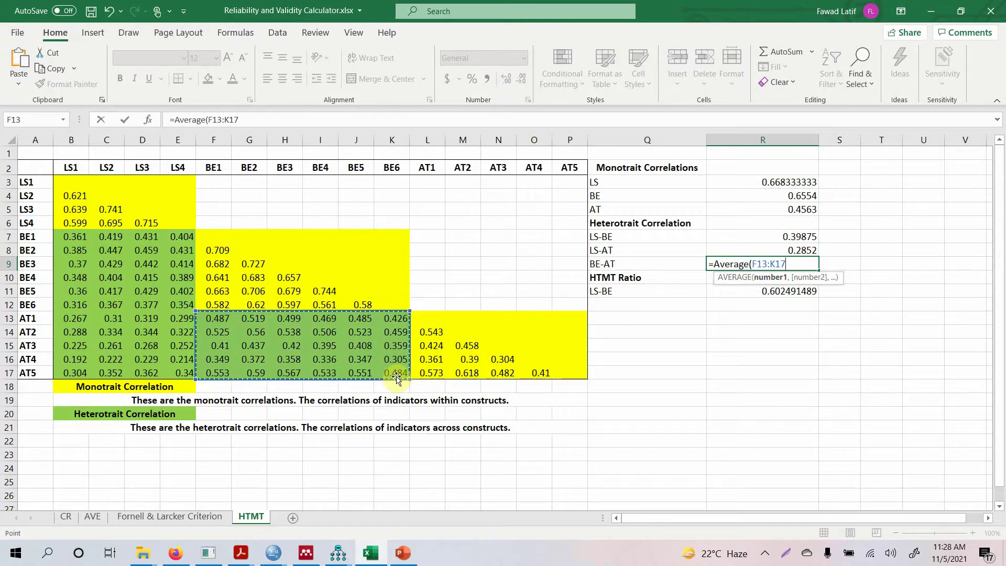
key(Return)
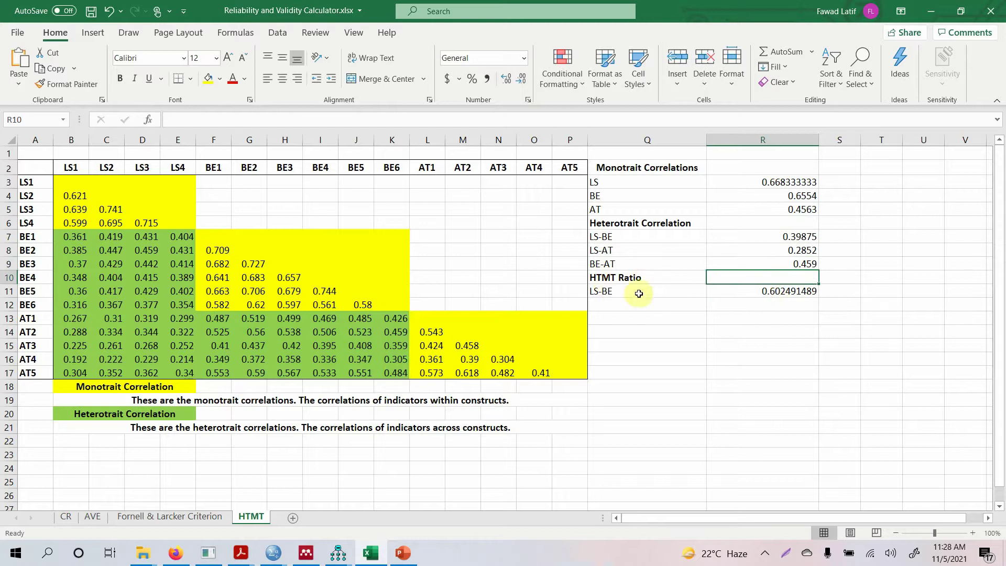
click(605, 291)
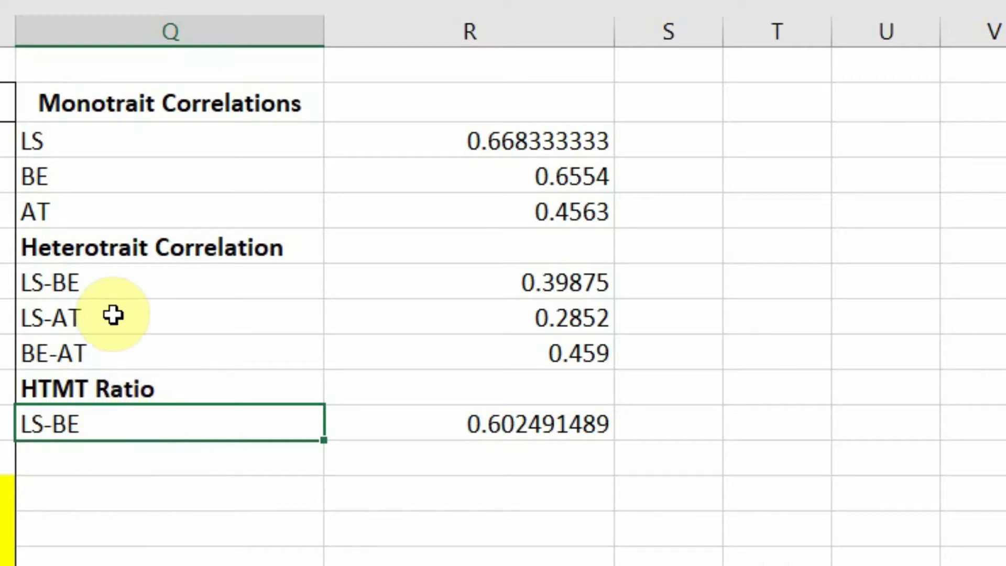
Step: Point out the LS-BE, BE-AT and LS-AT heterotrait correlations
click(108, 290)
click(111, 364)
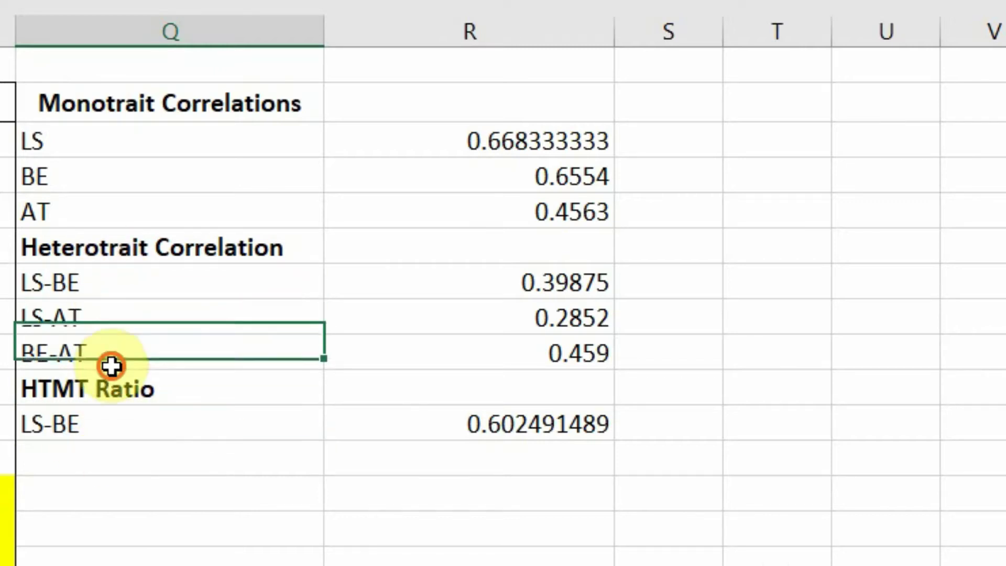
click(123, 285)
click(126, 319)
Step: Add LS-AT and BE-AT labels beneath LS-BE in the HTMT Ratio section
click(125, 353)
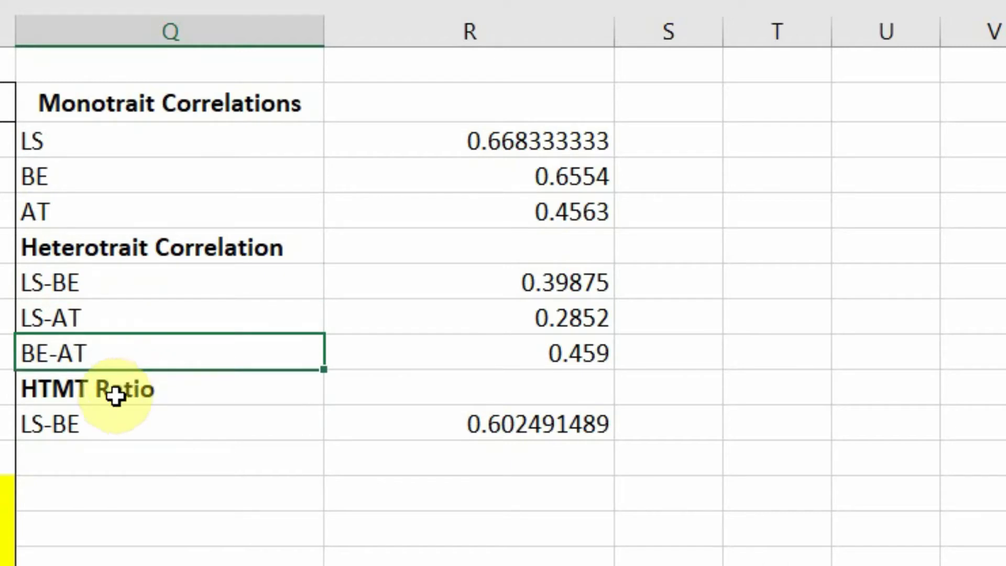
click(76, 286)
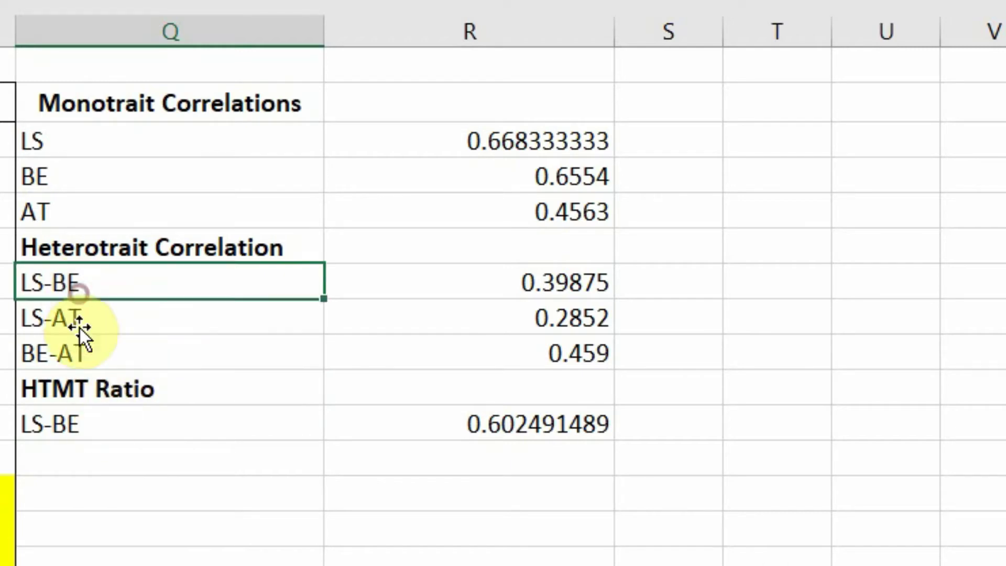
click(88, 456)
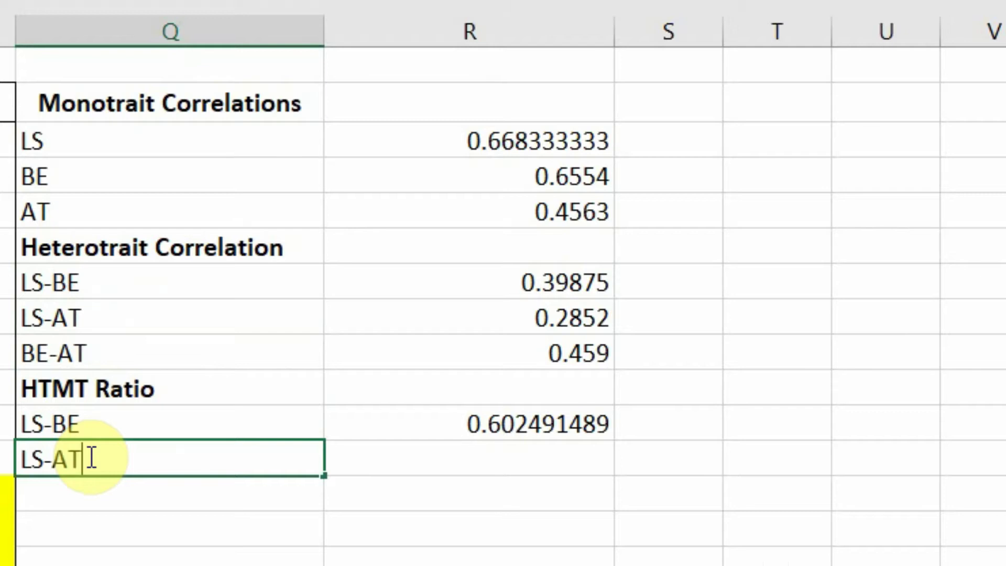
text(LS-AT)
key(Return)
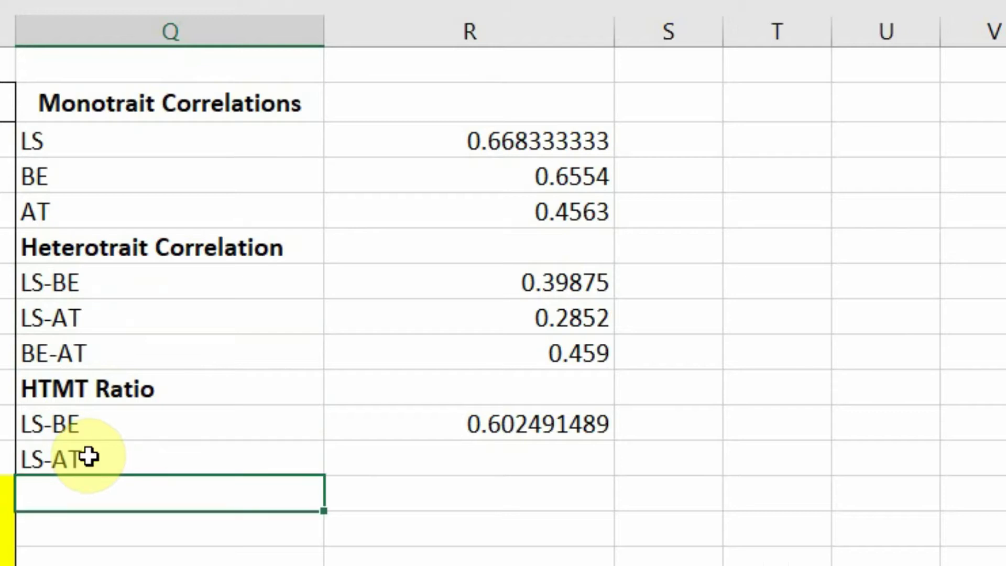
text(BE-AT)
key(Return)
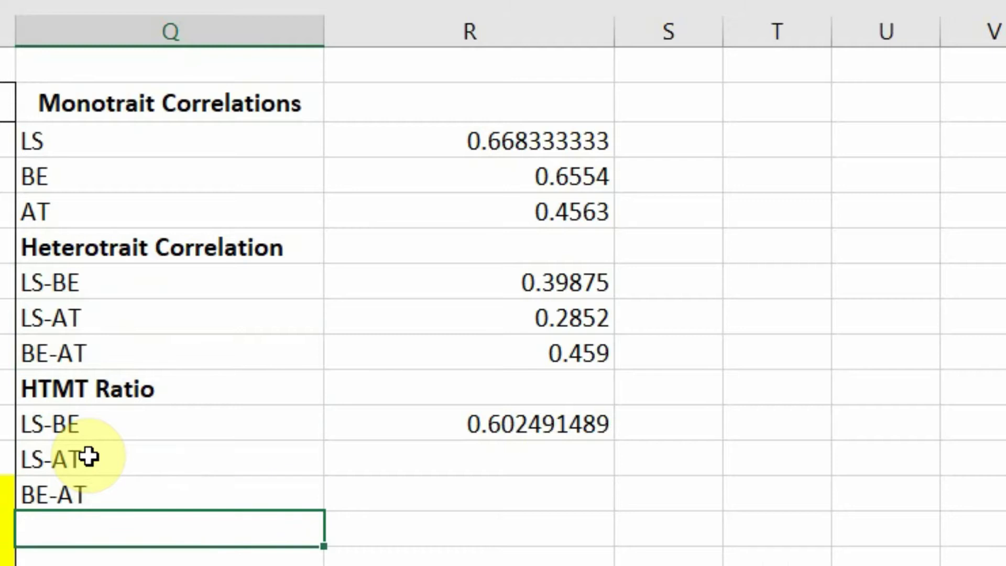
drag(83, 422, 90, 492)
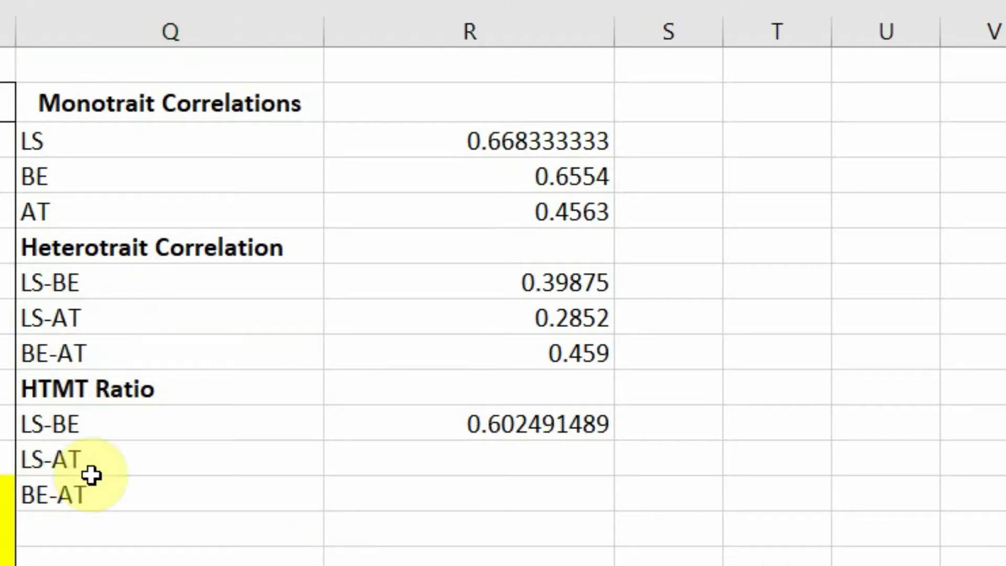
drag(79, 422, 81, 497)
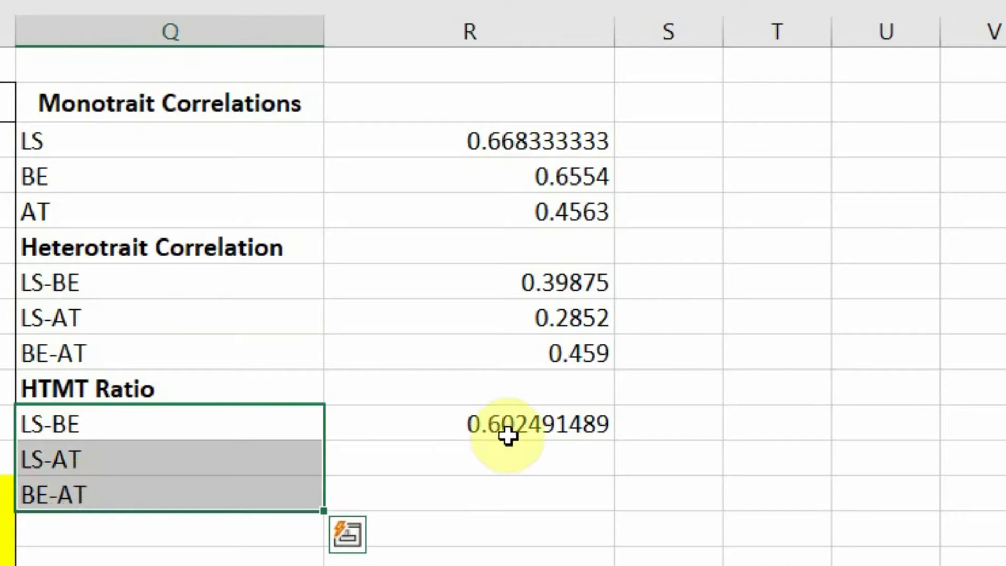
click(488, 421)
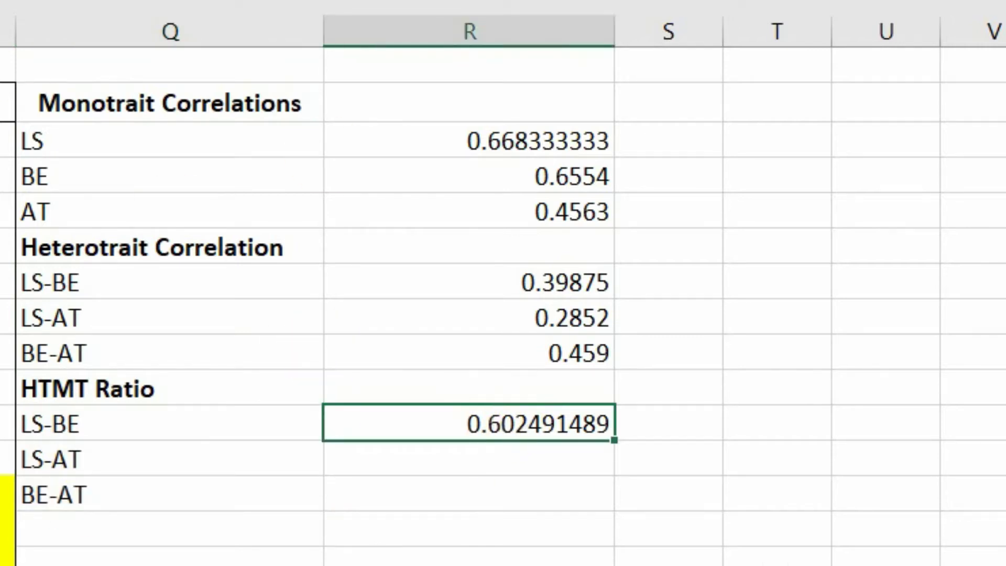
key(F2)
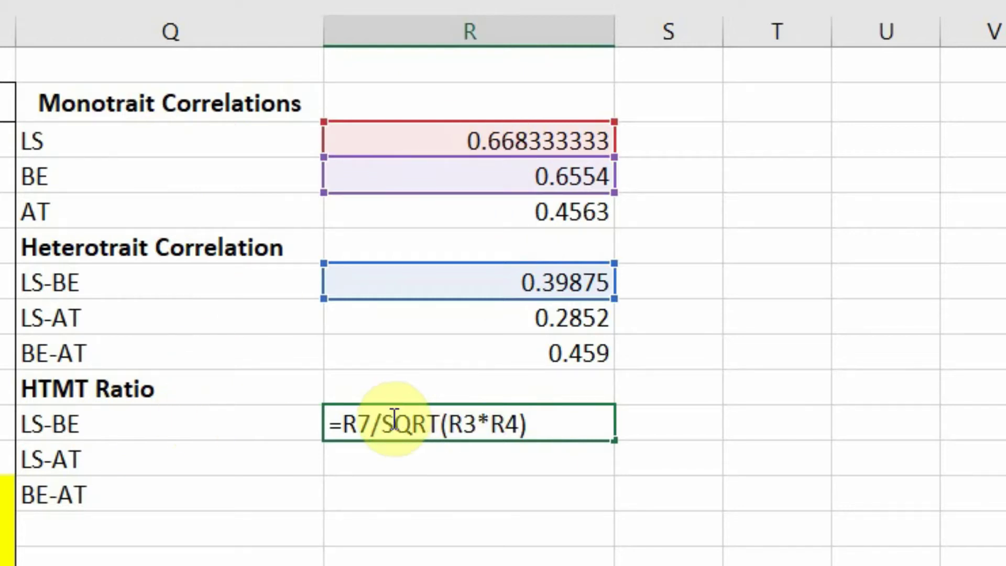
drag(340, 425, 365, 425)
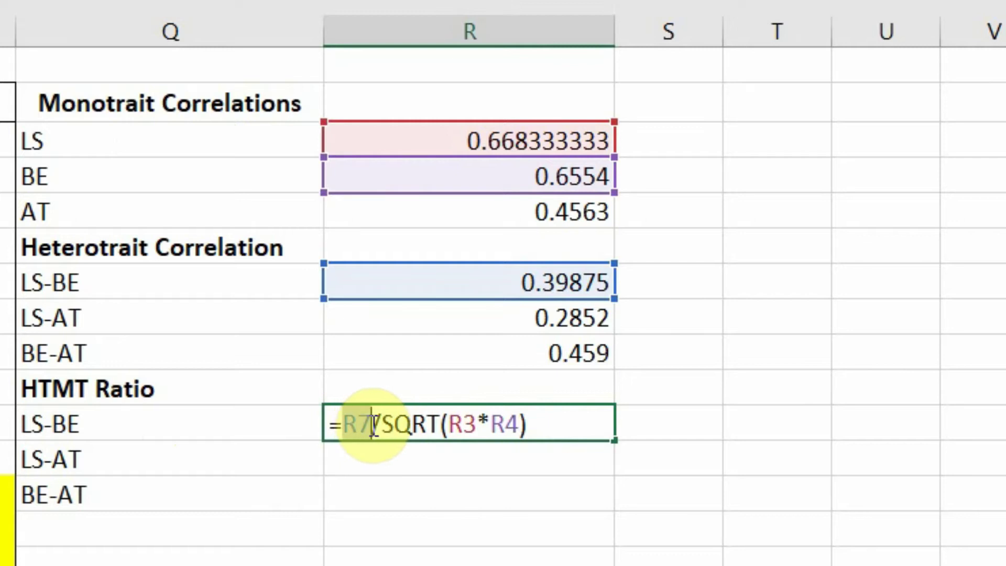
click(371, 285)
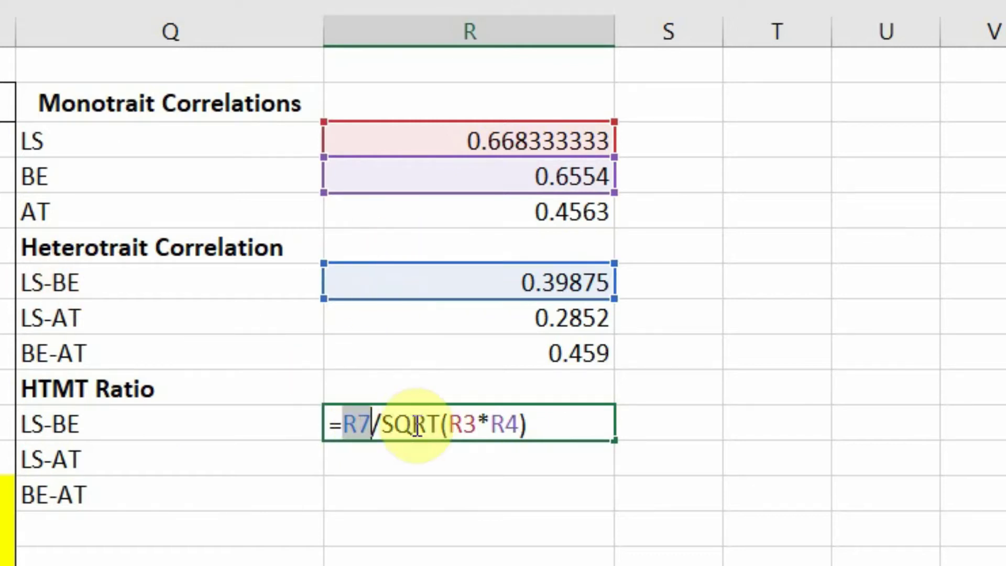
drag(527, 425, 385, 423)
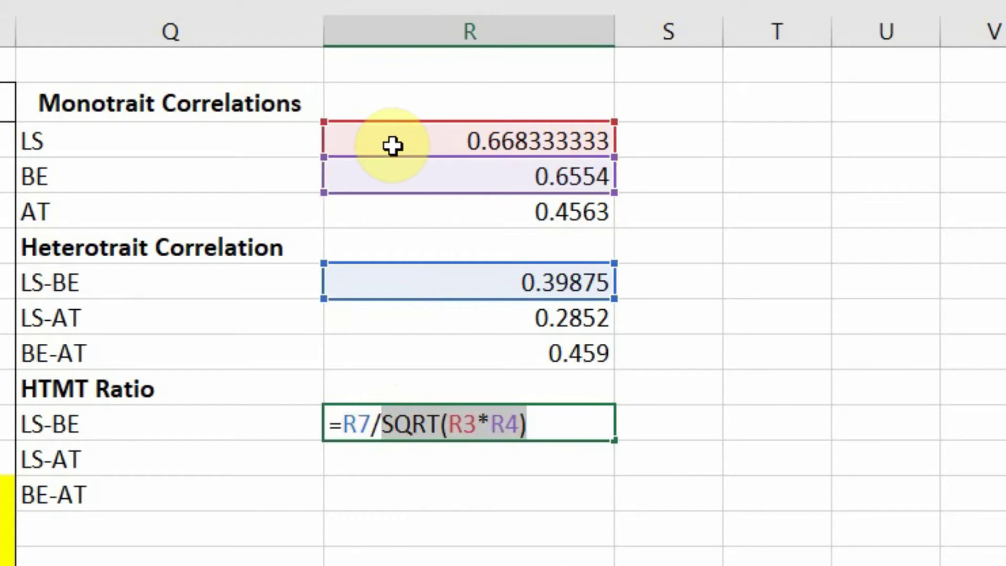
key(Return)
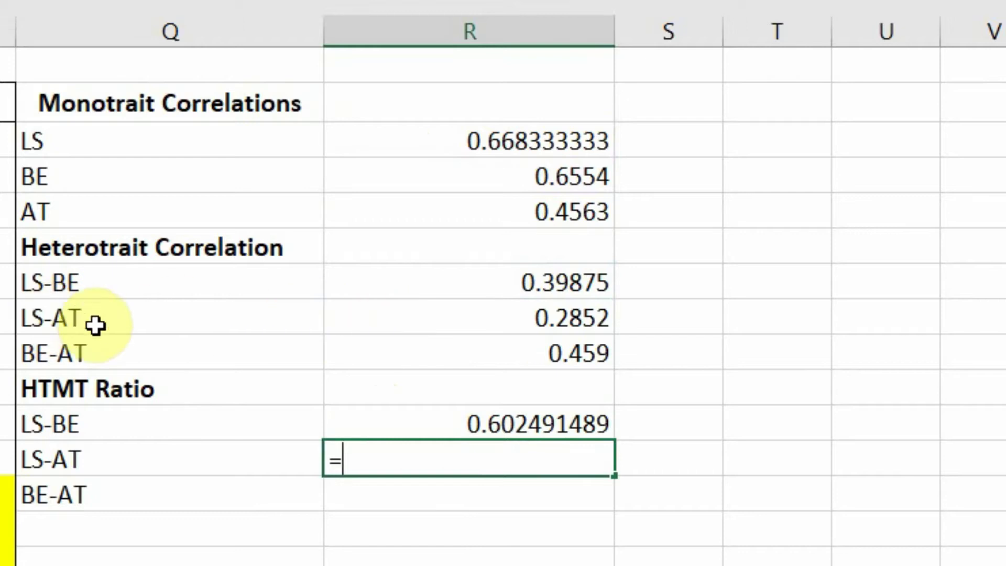
Step: Enter =R8/SQRT(R3*R5) in R12 for the LS-AT HTMT ratio of 0.516449339
click(456, 317)
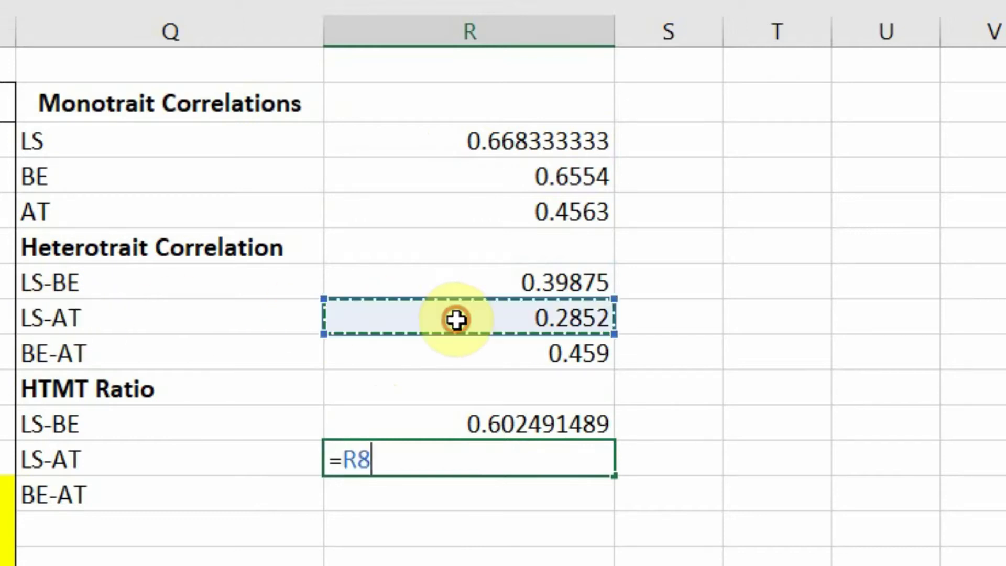
text(/)
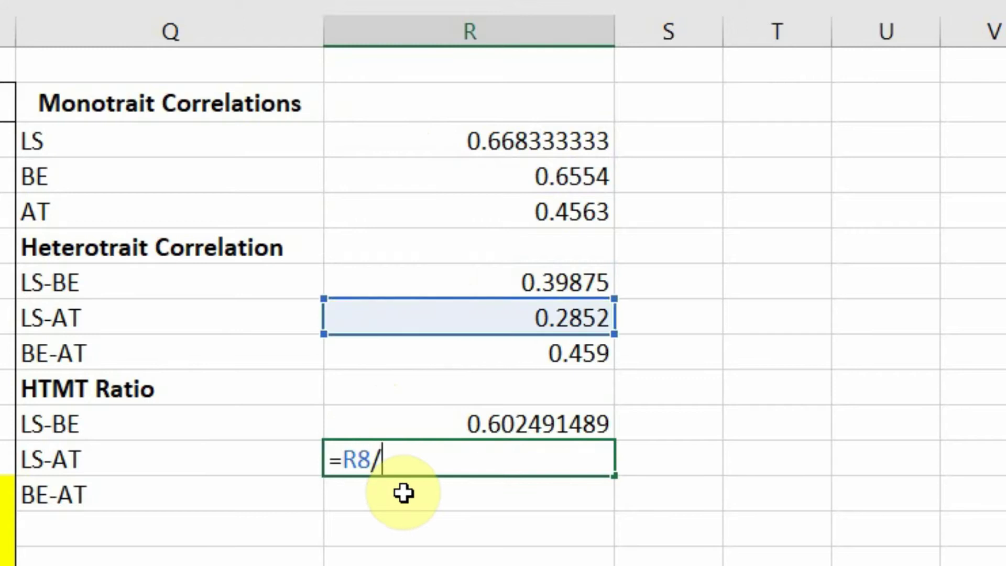
text(SQRT()
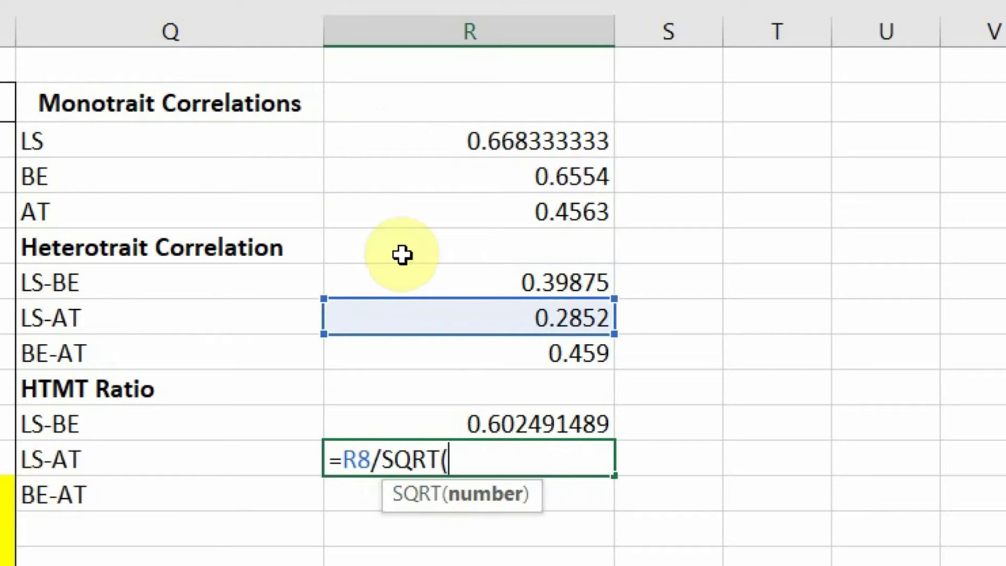
click(425, 140)
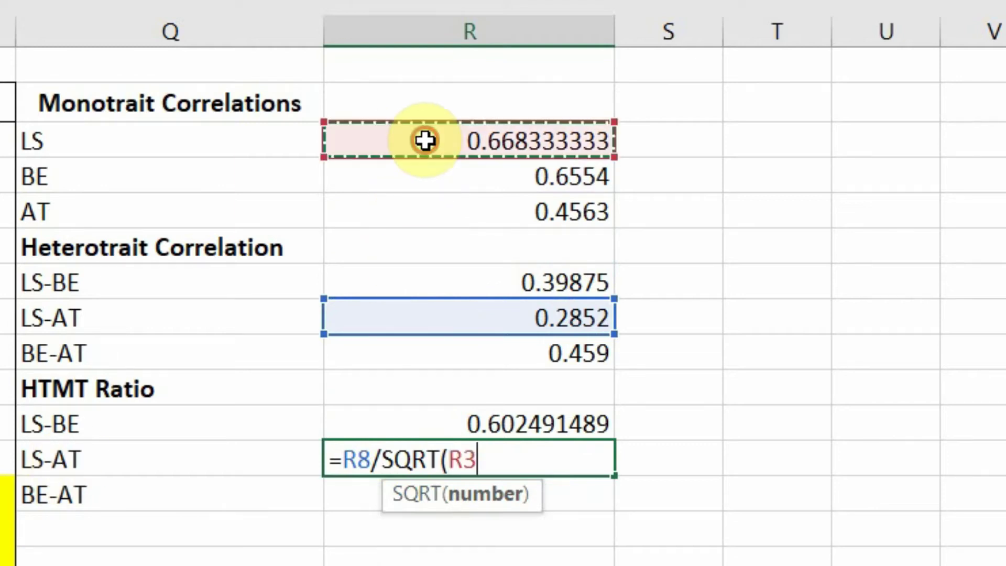
text(*)
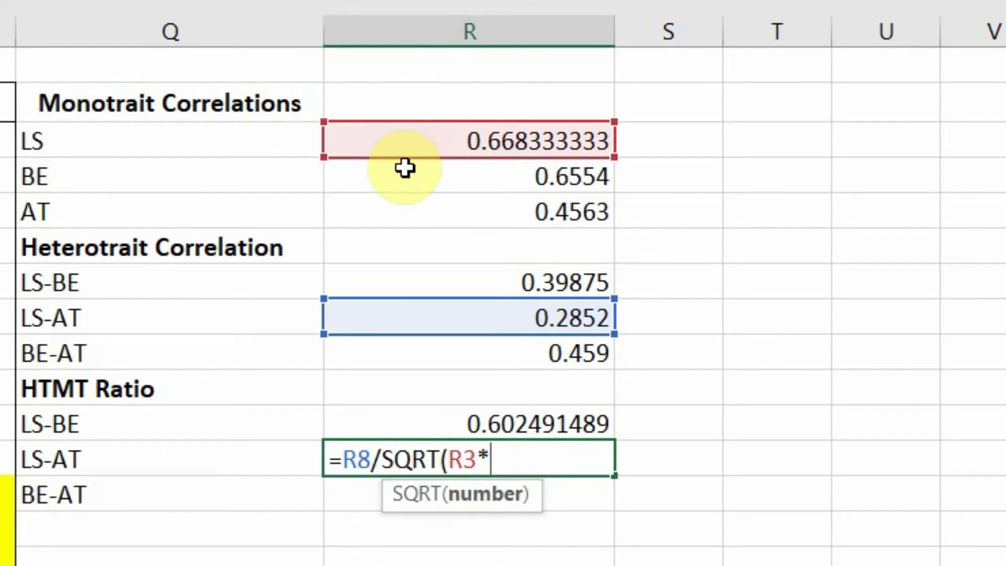
click(418, 201)
text())
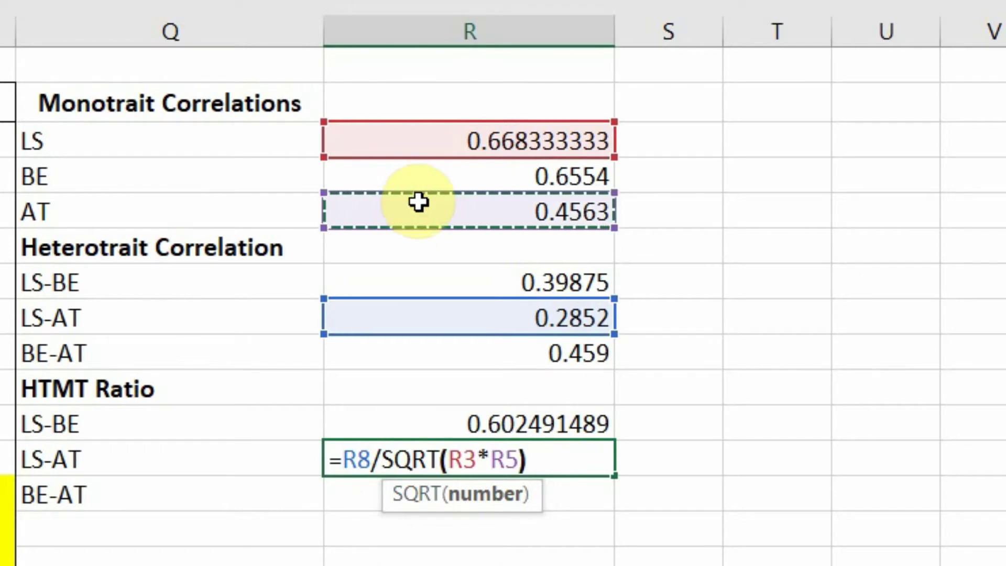
key(Return)
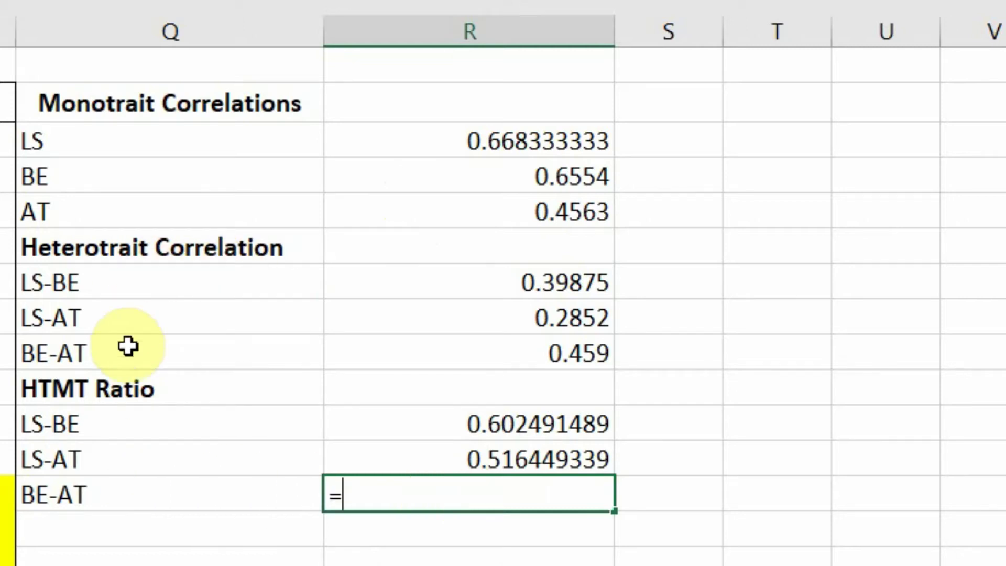
Step: Enter =R9/SQRT(R4*R5) in R13 for the BE-AT HTMT ratio of 0.839332873
click(536, 359)
text(/SQRT)
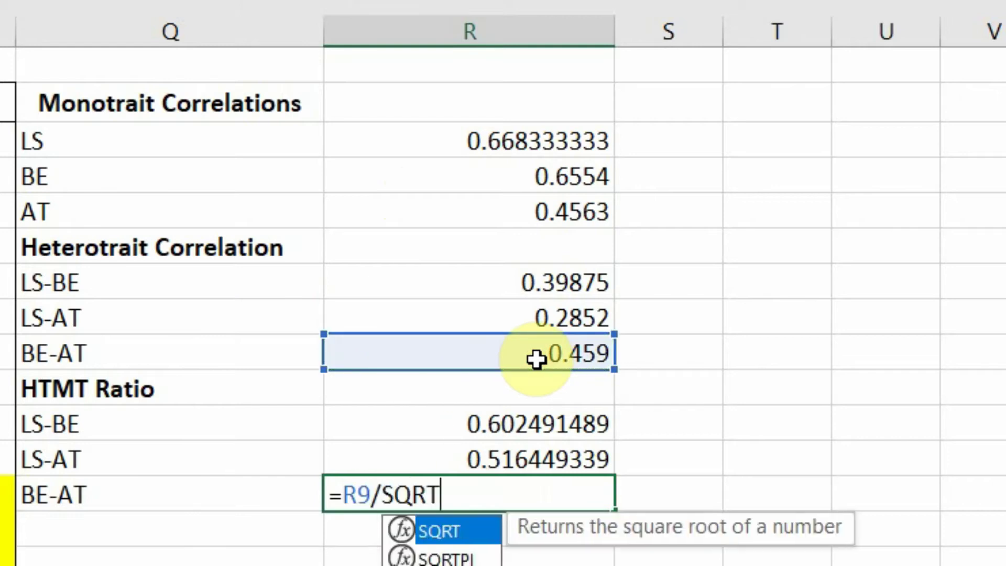
text(()
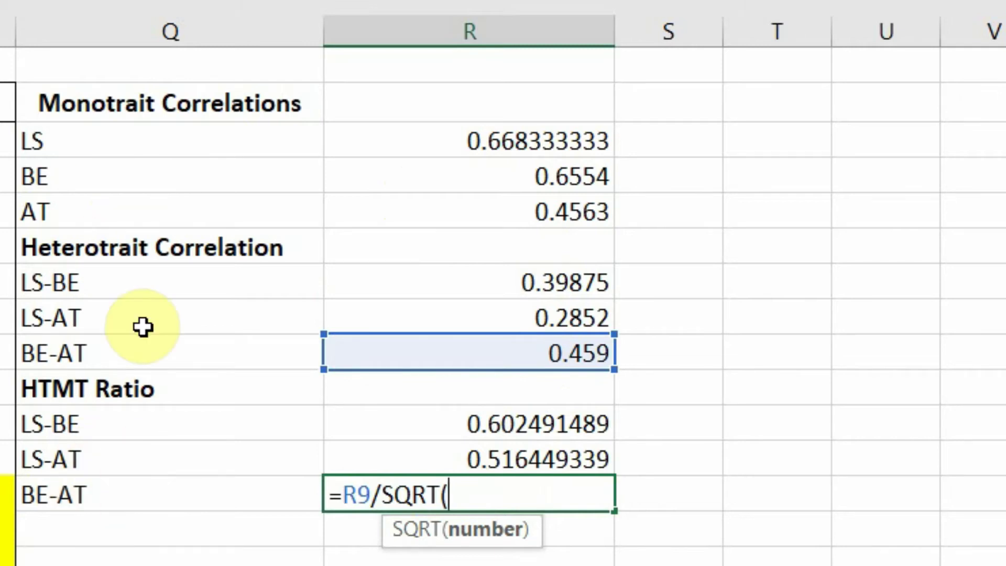
click(349, 177)
text(*)
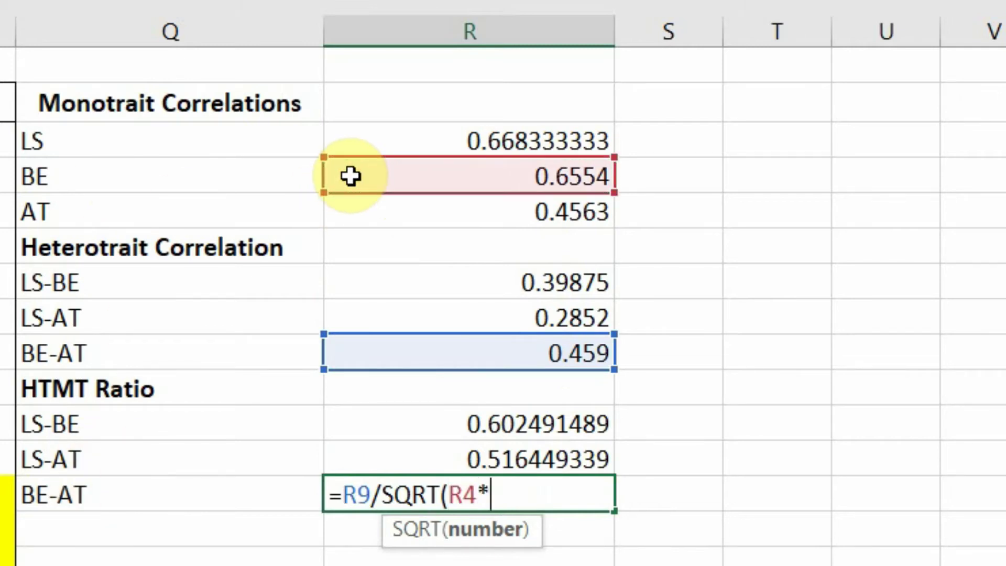
click(431, 216)
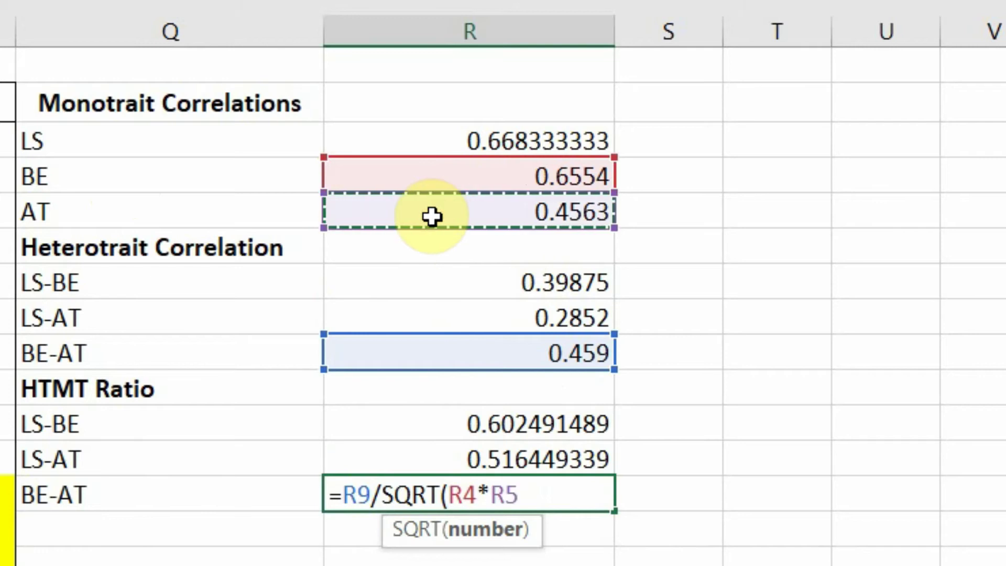
text())
key(Return)
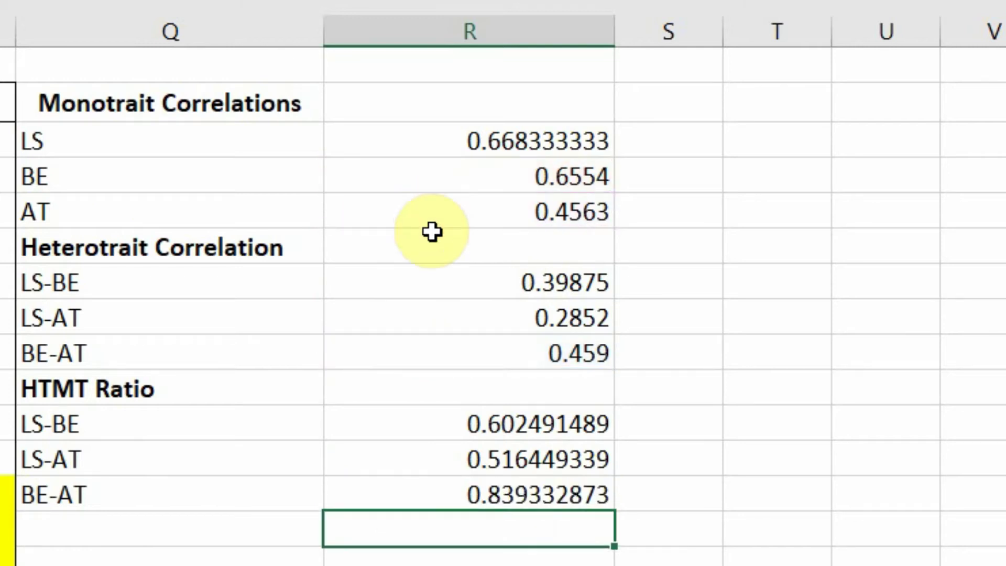
drag(160, 386, 519, 488)
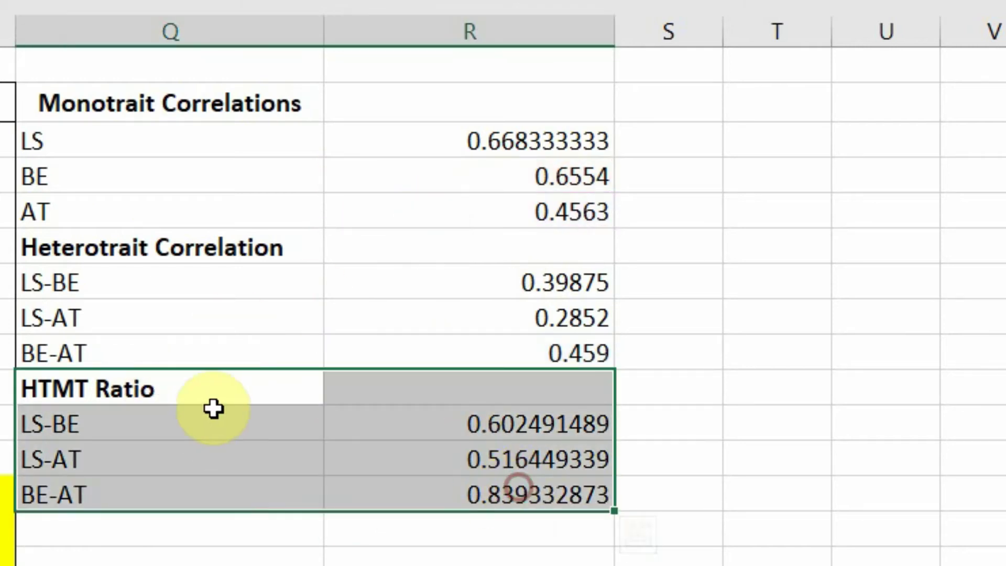
click(118, 430)
drag(118, 429, 117, 479)
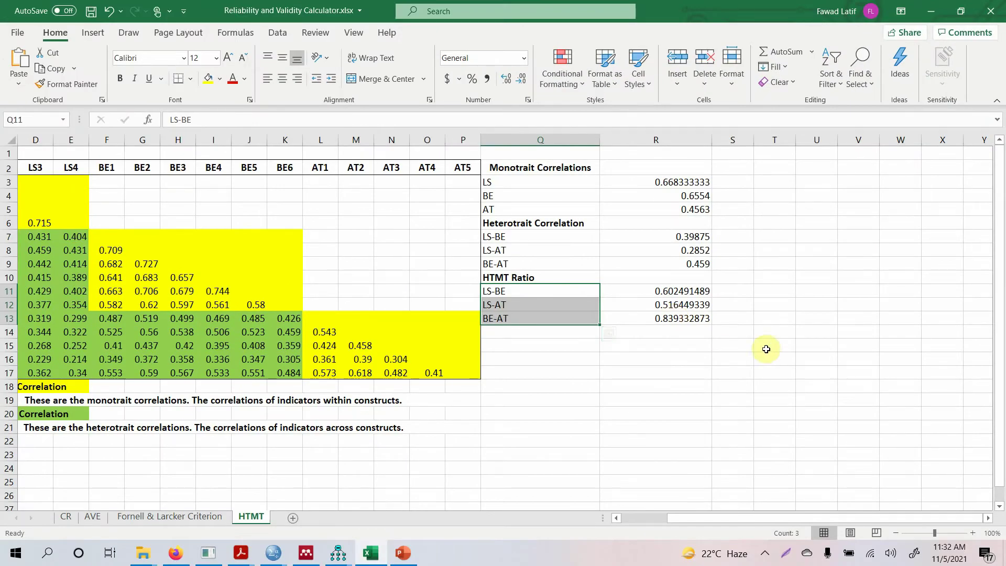
click(737, 346)
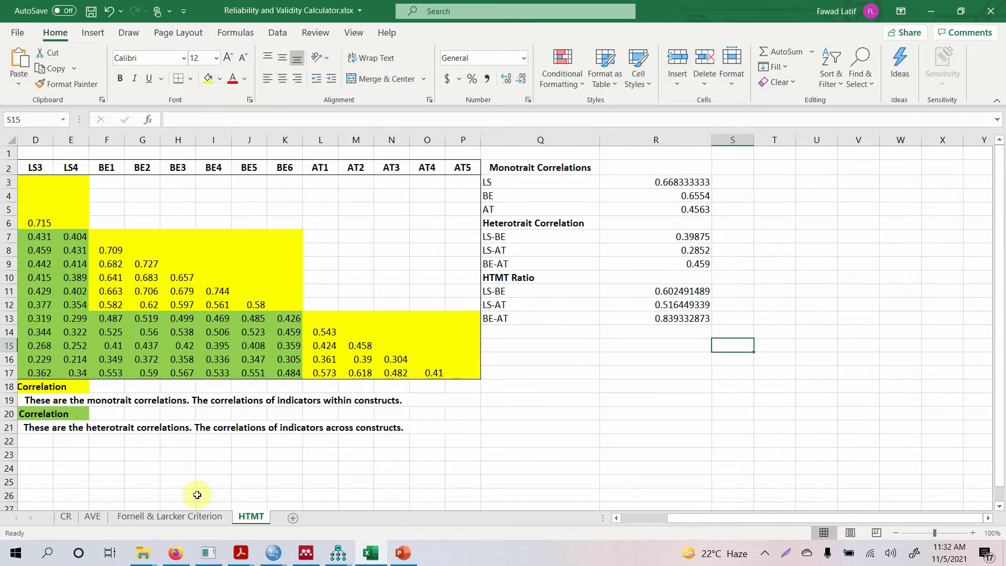
click(199, 518)
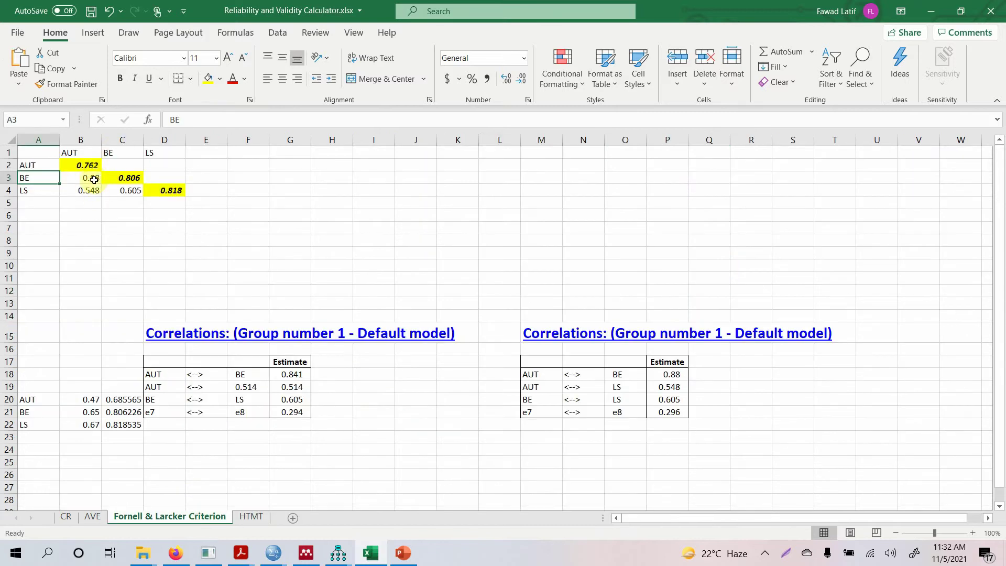
click(251, 517)
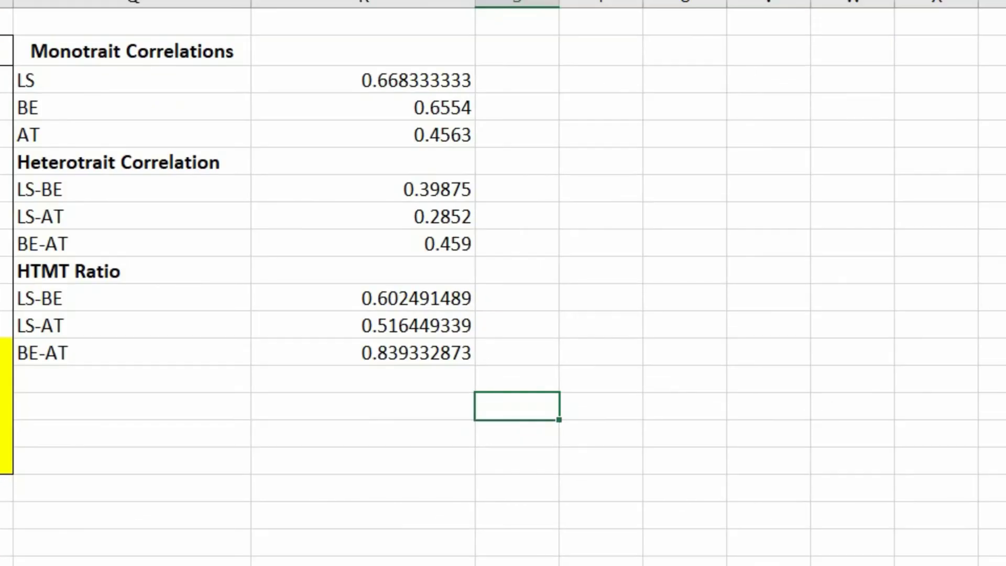
Step: Enter LS, BE and AT as row labels down column S and as column headers across row 15
key(Return)
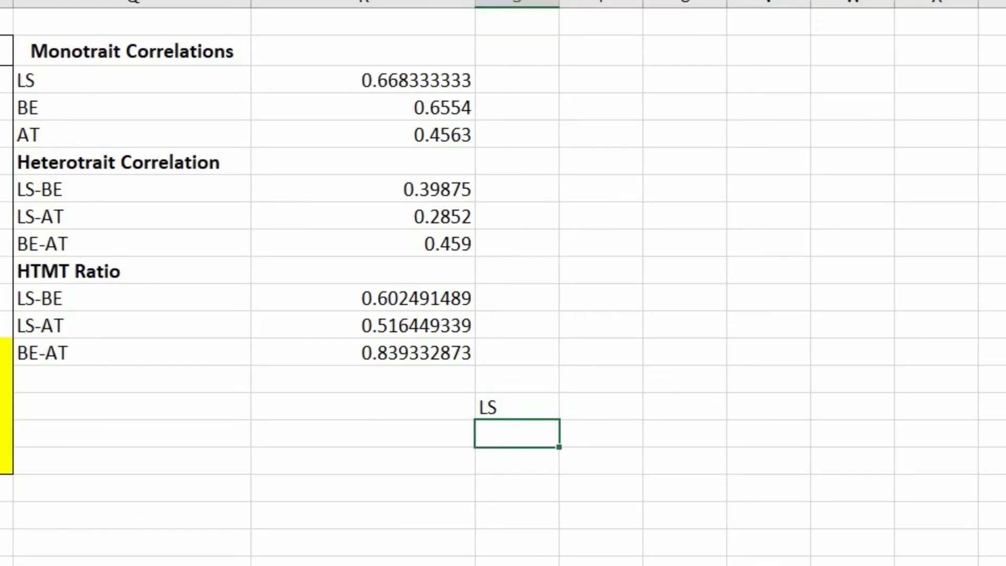
key(Return)
click(516, 407)
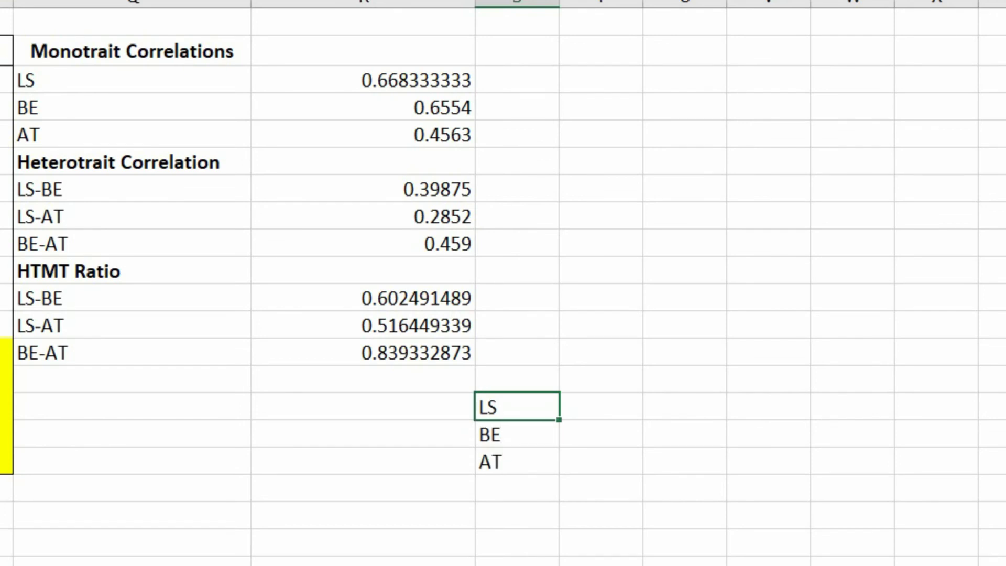
click(600, 406)
key(Tab)
text(B)
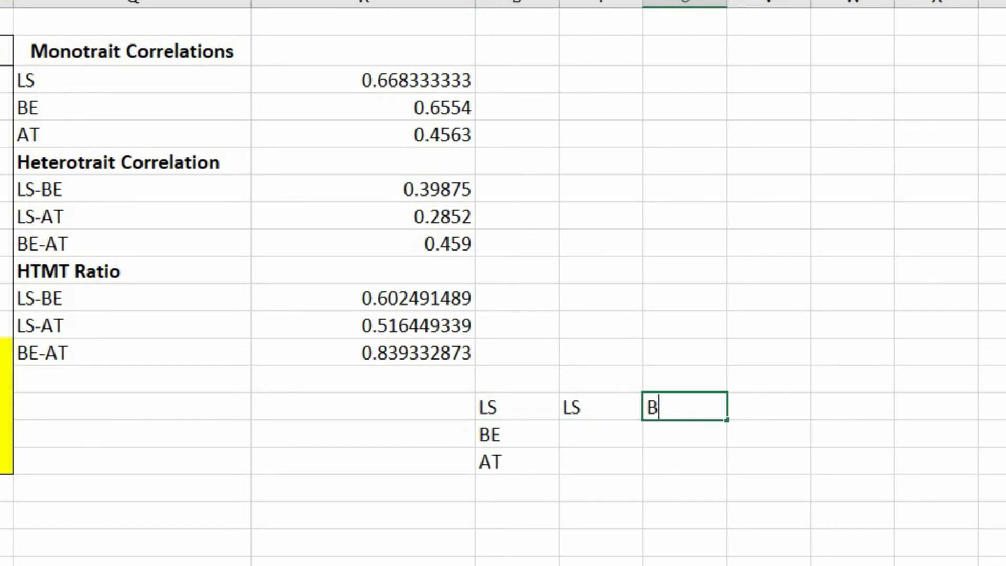
text(E)
key(Tab)
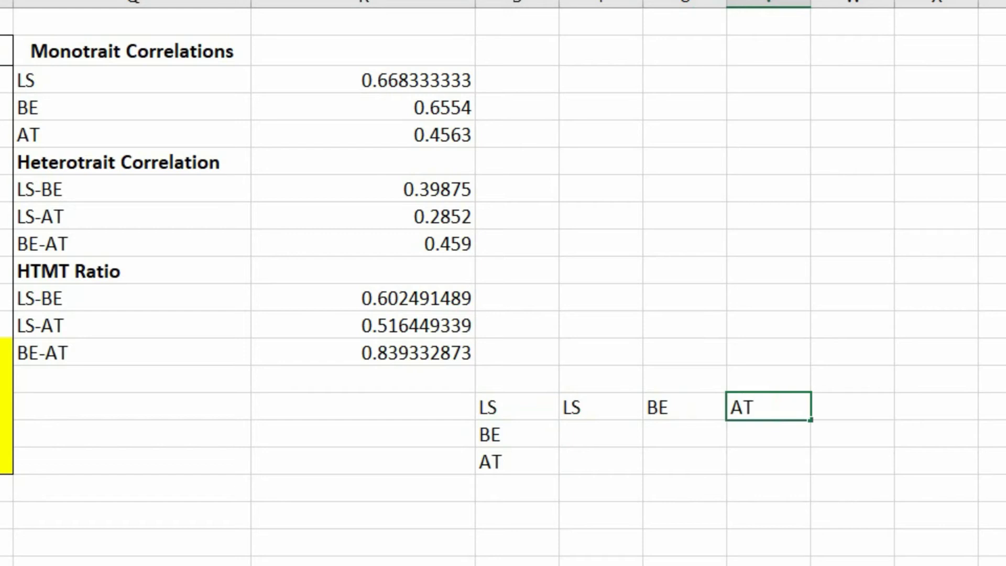
Step: Move the LS, BE, AT column headers up one row with cut and paste
drag(568, 408, 749, 403)
key(ctrl+x)
click(611, 372)
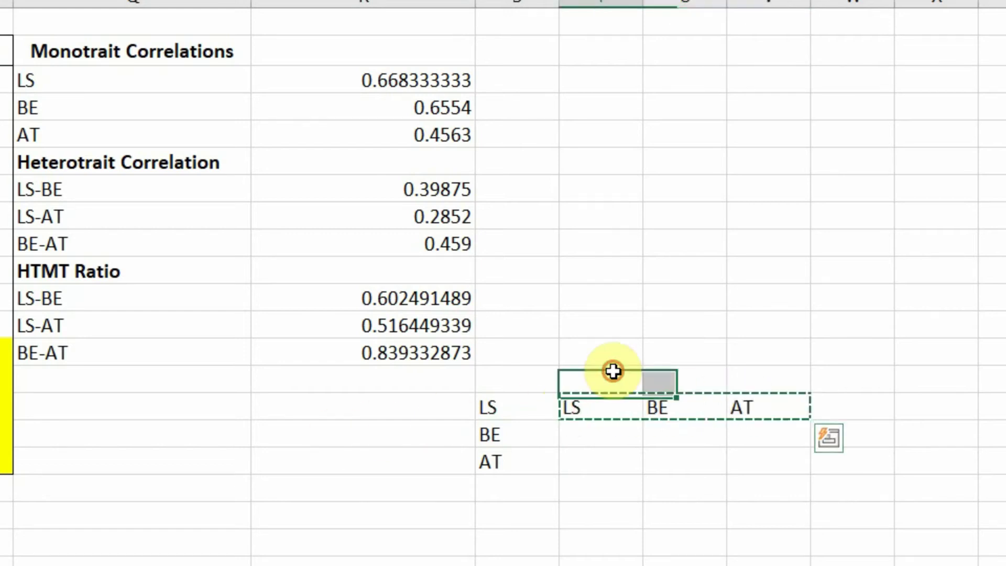
key(ctrl+v)
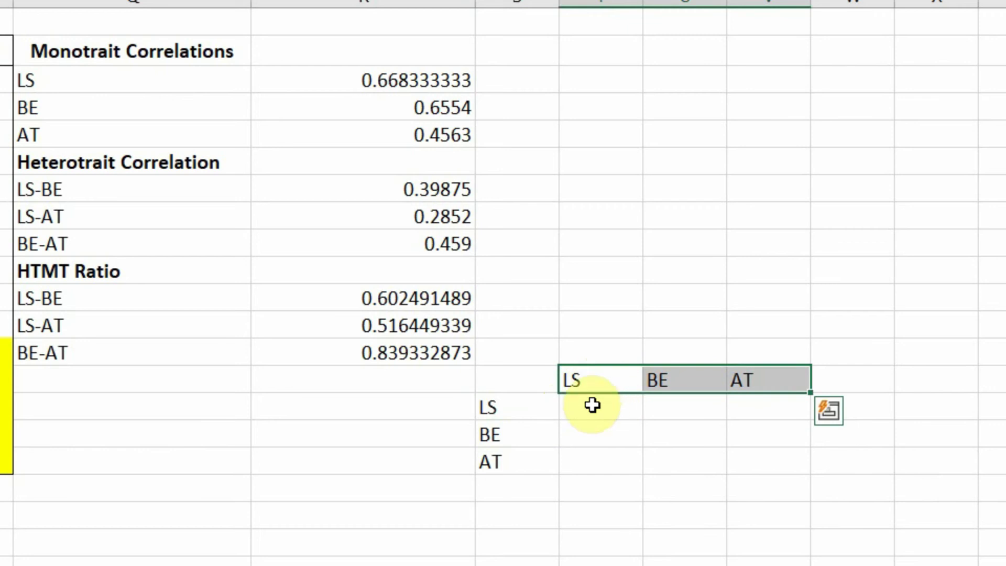
click(590, 438)
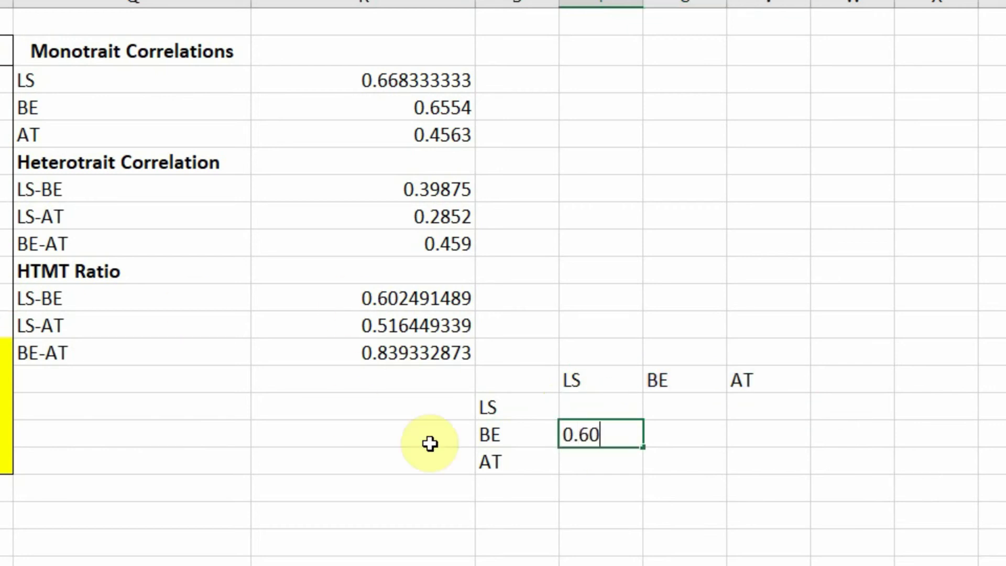
Step: Enter the HTMT values 0.60 for BE–LS, 0.51 for AT–LS and 0.83 for AT–BE
text(0.60)
key(Return)
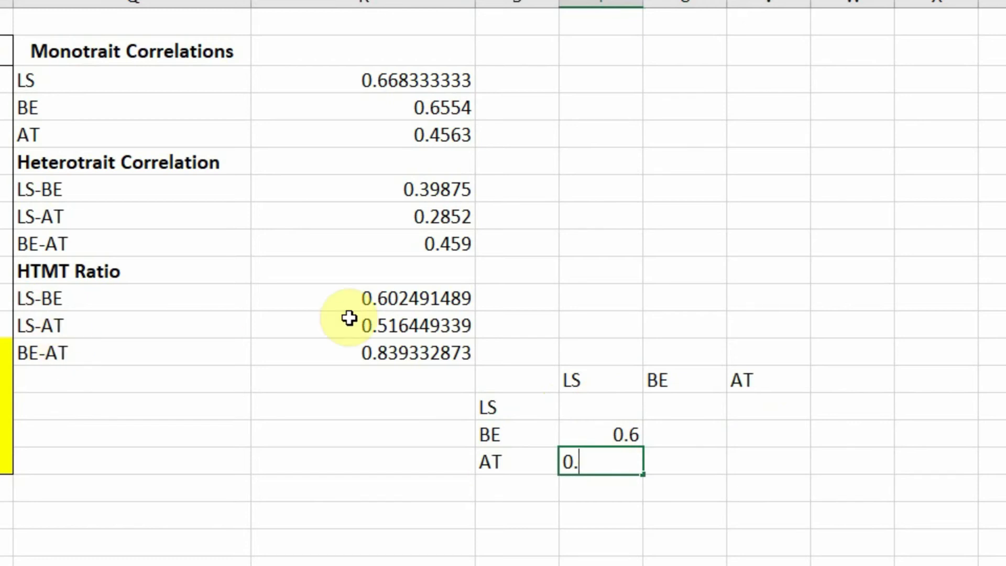
text(0.51)
key(Tab)
key(Up)
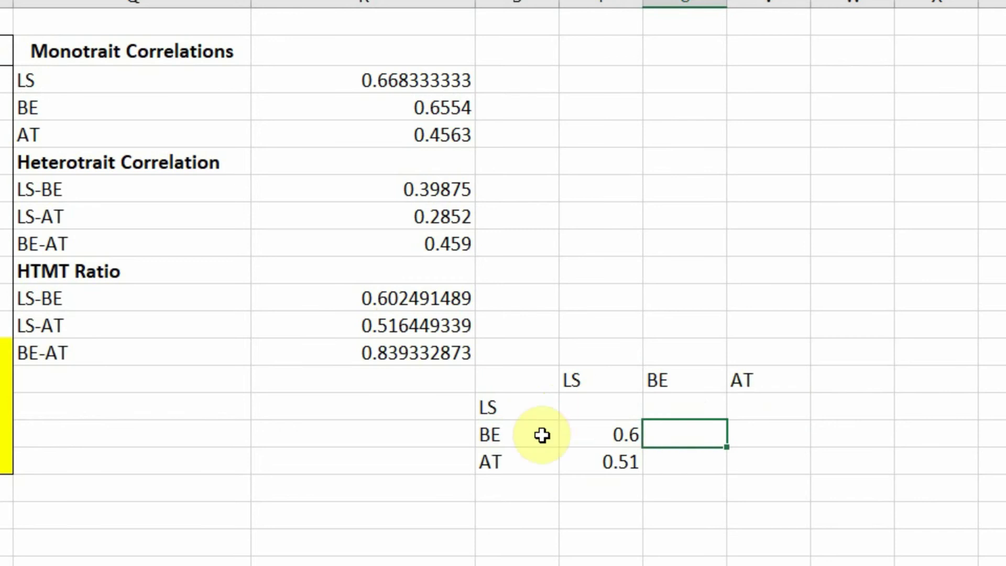
click(688, 469)
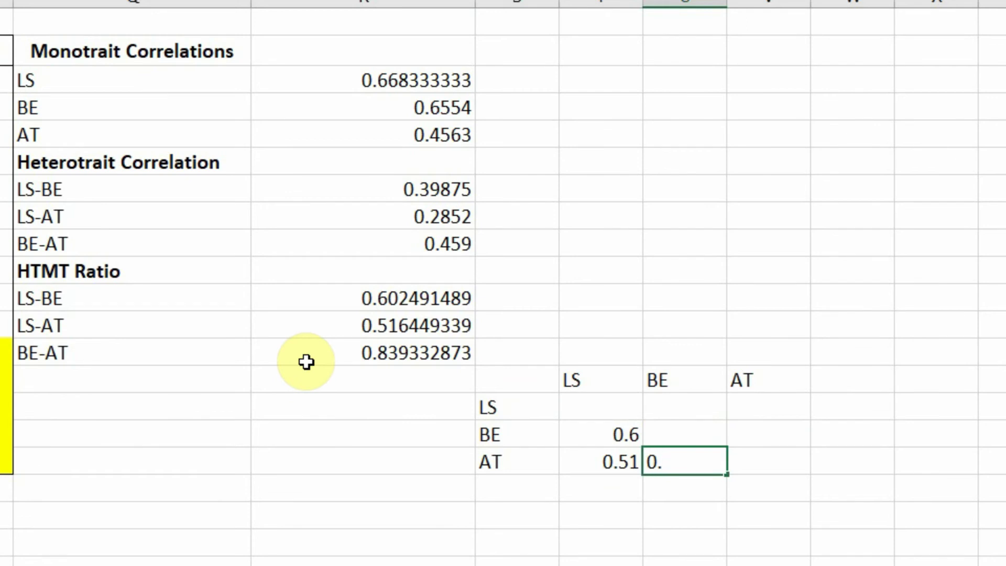
key(Return)
Step: Centre-align the three HTMT values in the lower-triangular matrix
key(Up)
key(Right)
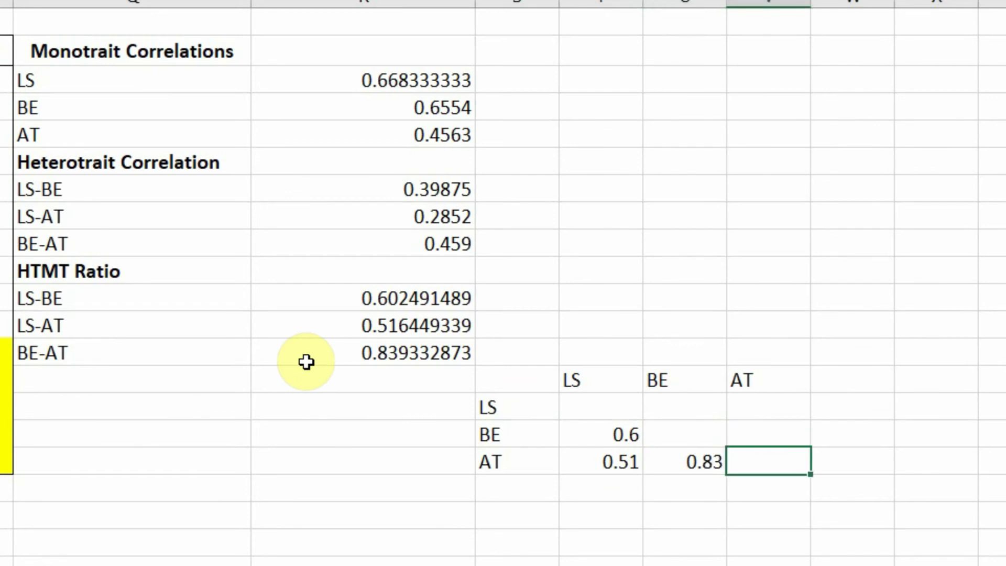
key(Left)
key(shift+Left)
key(shift+Up)
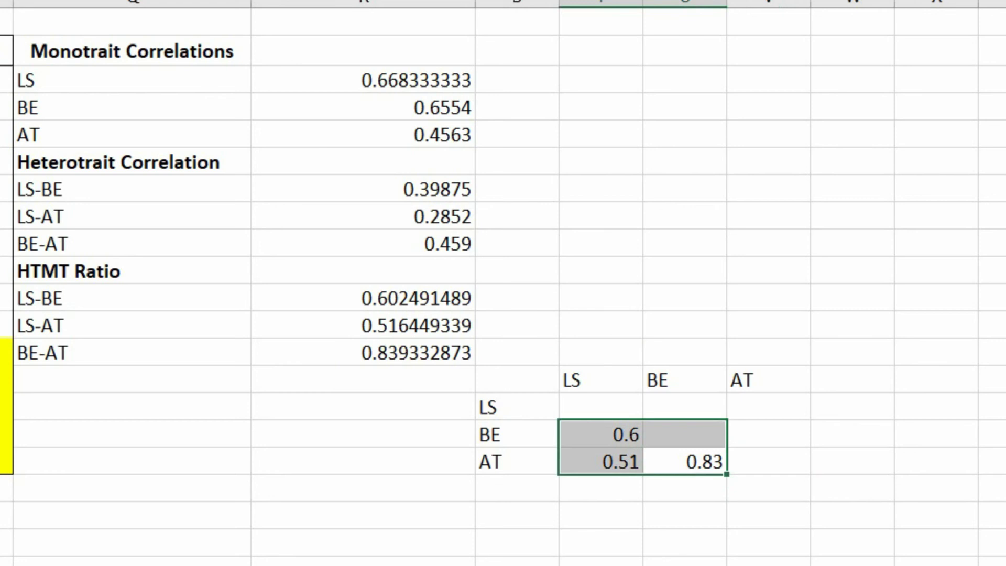
key(alt+h)
key(a)
key(c)
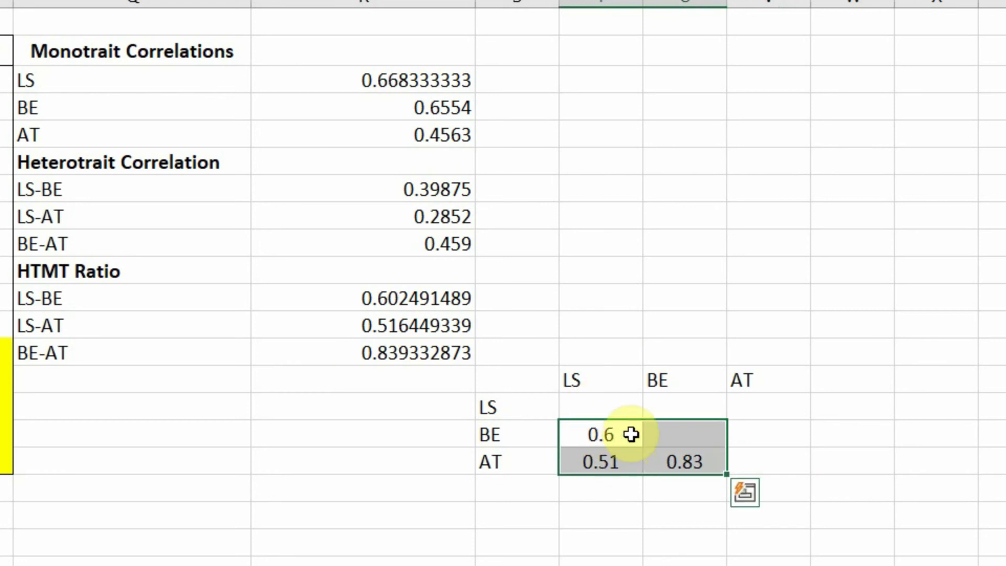
scroll(54, 240, left, 3)
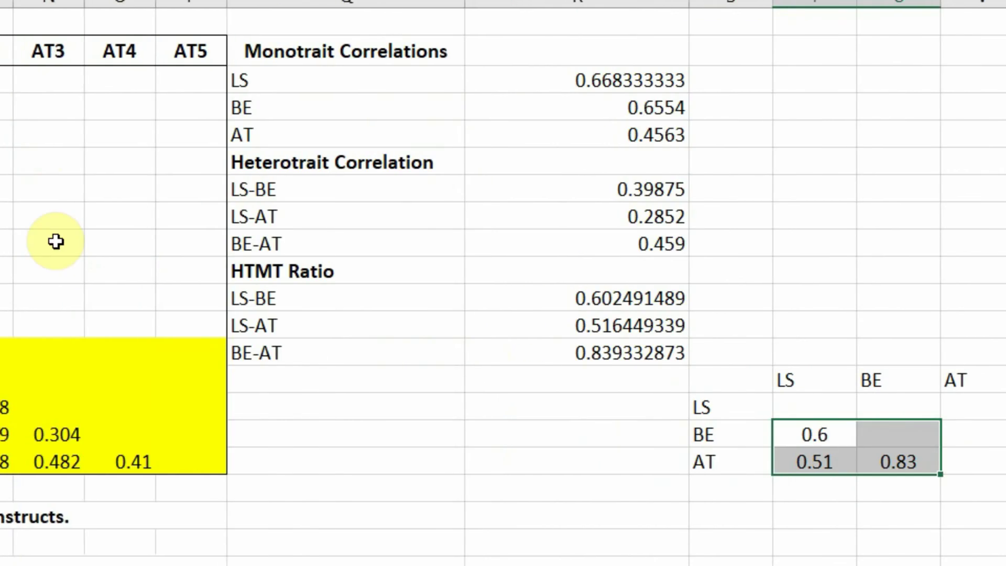